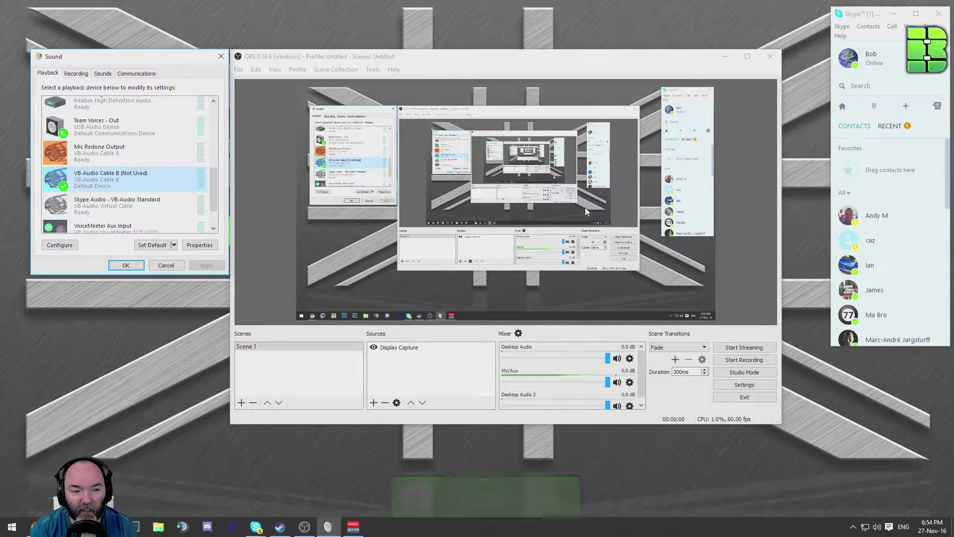
Review the OBS audio device settings, cancel without changes, and return to the VB-Audio page in Chrome
left_click(737, 384)
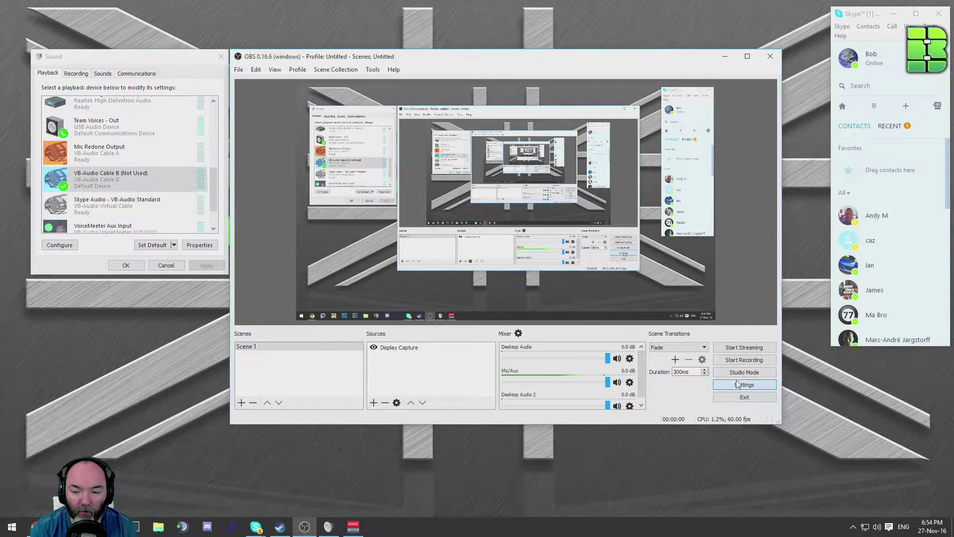
left_click(304, 172)
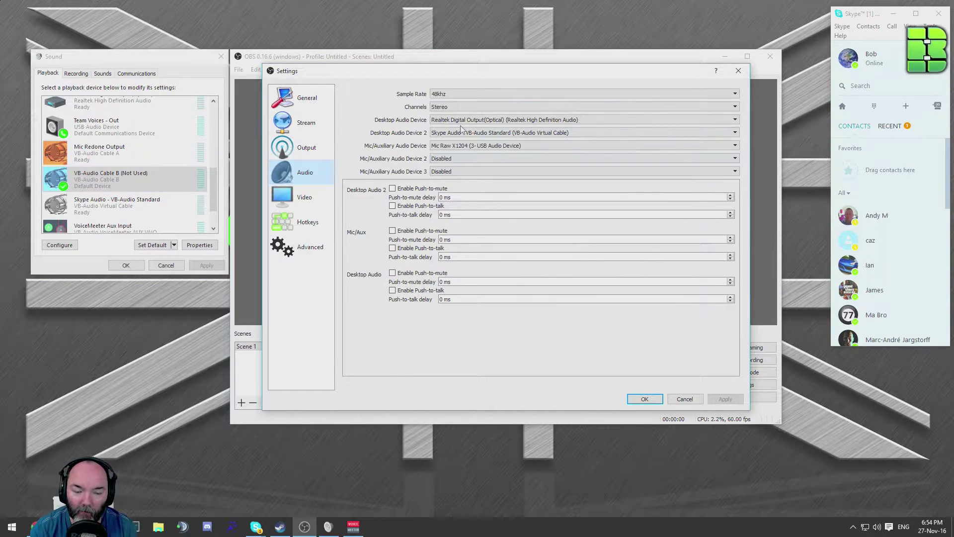
left_click(684, 399)
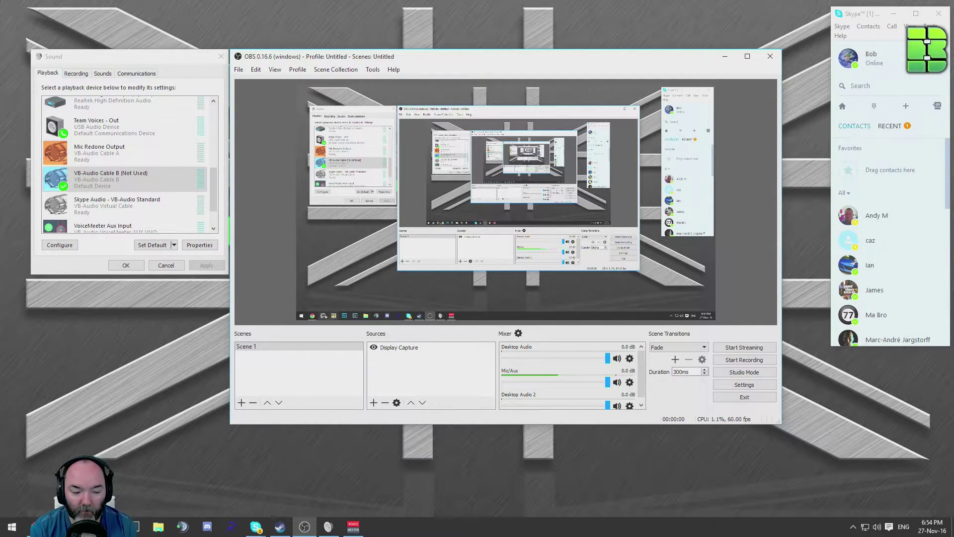
mouse_move(34, 526)
left_click(283, 477)
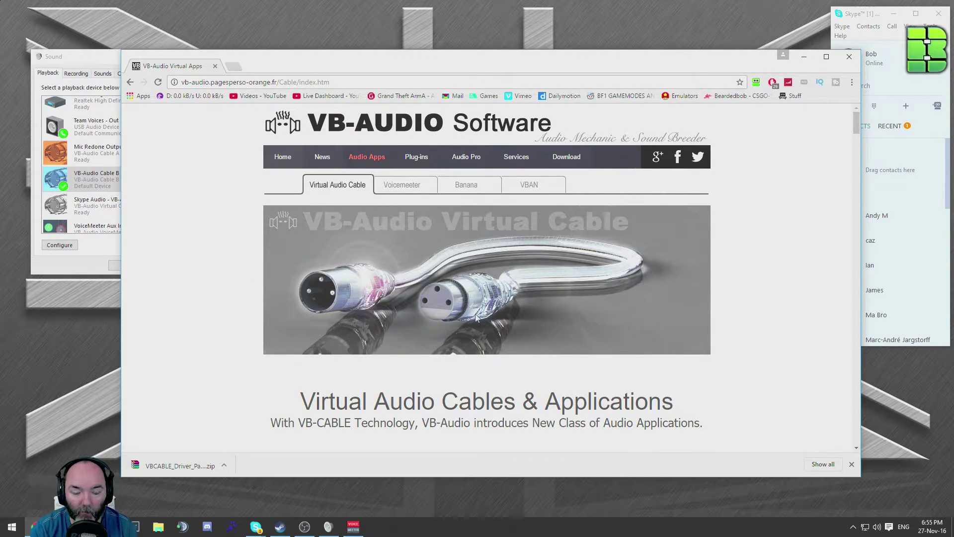
scroll(636, 328, "down", 10)
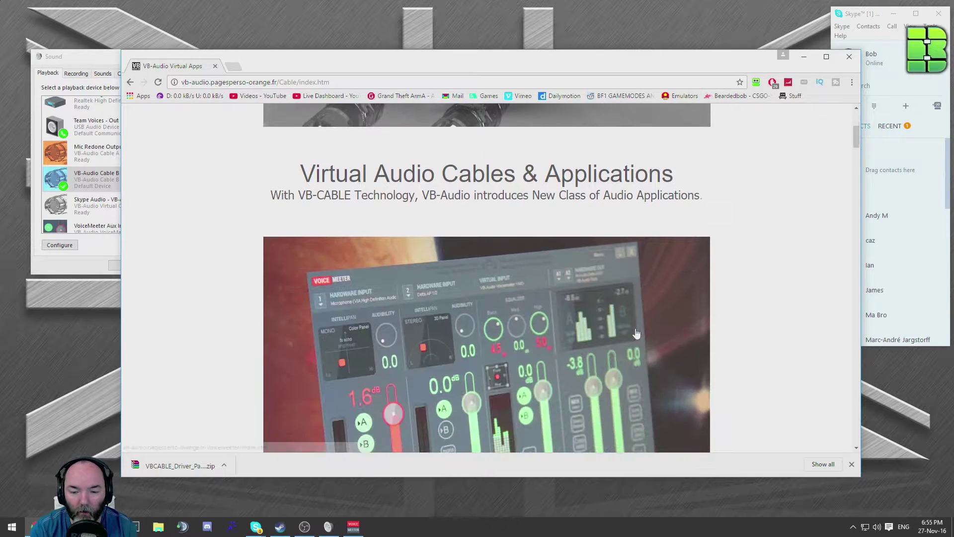
scroll(634, 341, "down", 3)
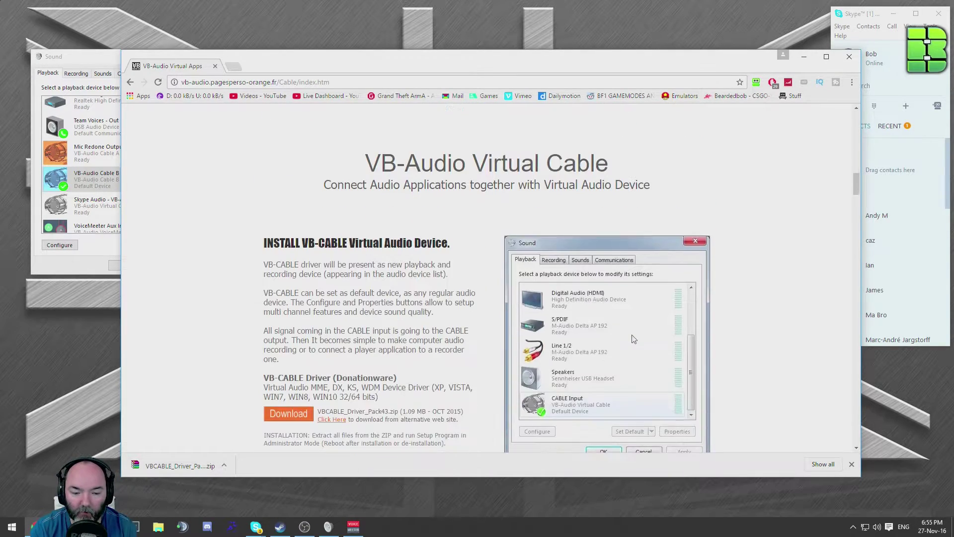
scroll(632, 337, "up", 6)
left_click(84, 271)
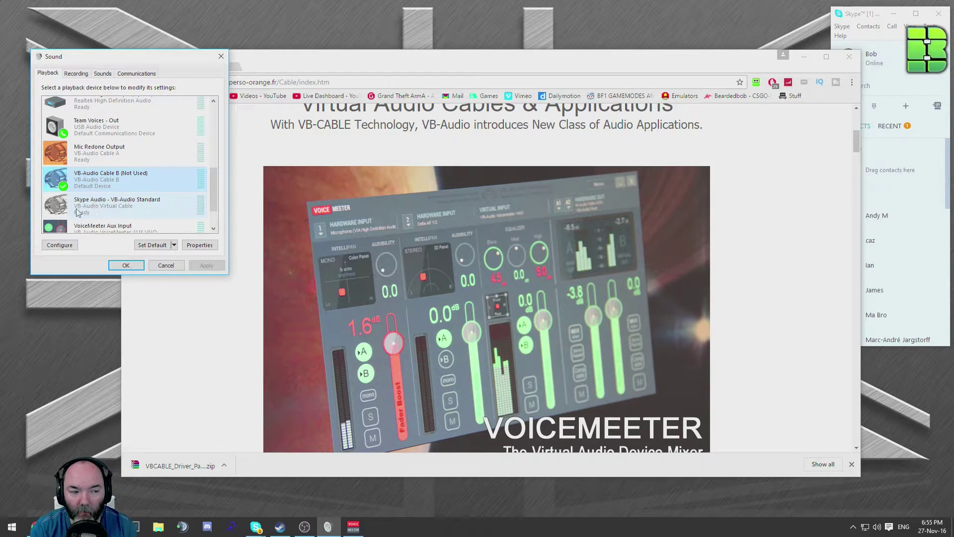
left_click(109, 209)
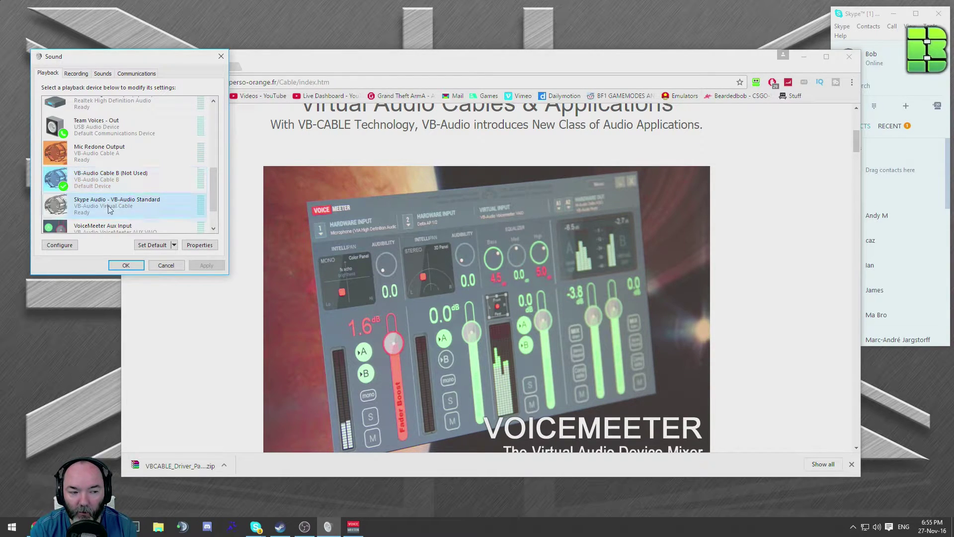
left_click(109, 174)
left_click(110, 162)
left_click(113, 177)
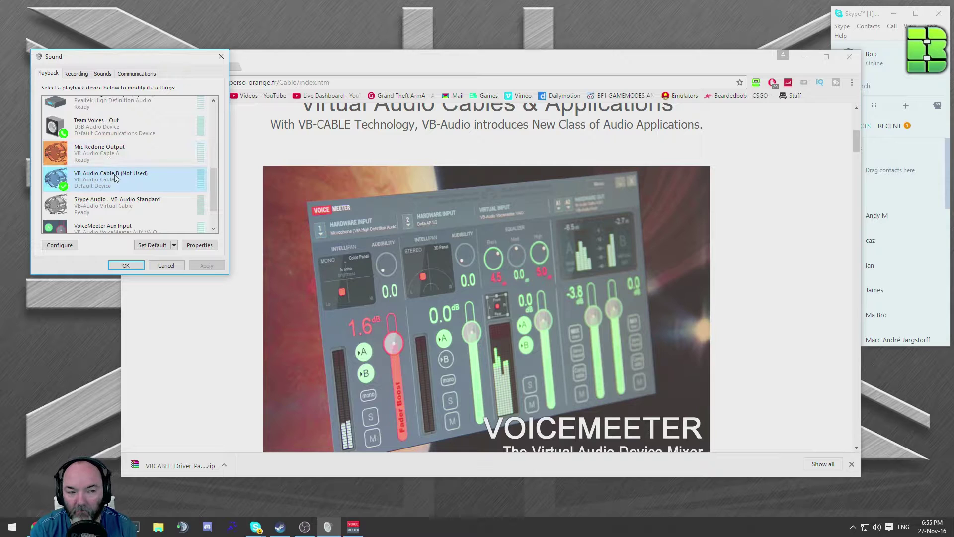
left_click(112, 203)
left_click(789, 301)
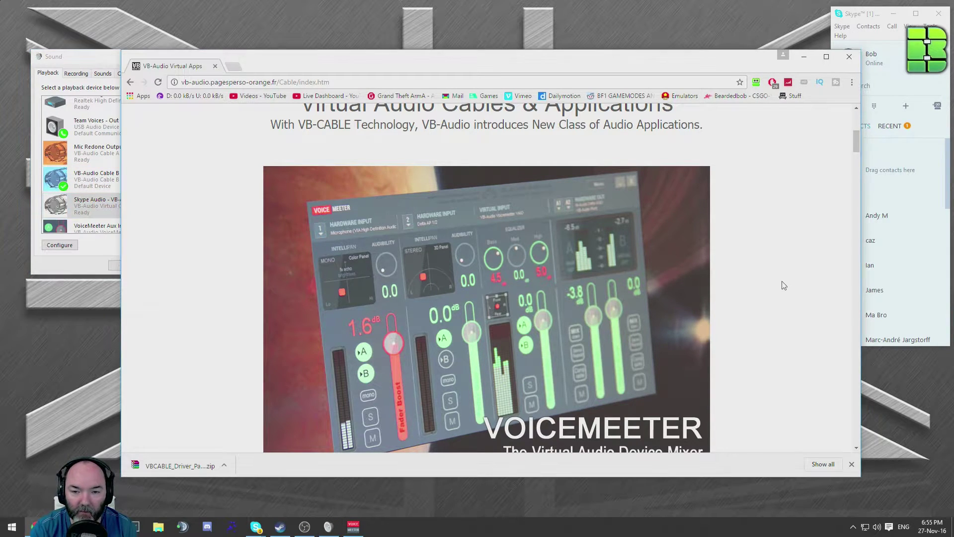
scroll(778, 278, "up", 6)
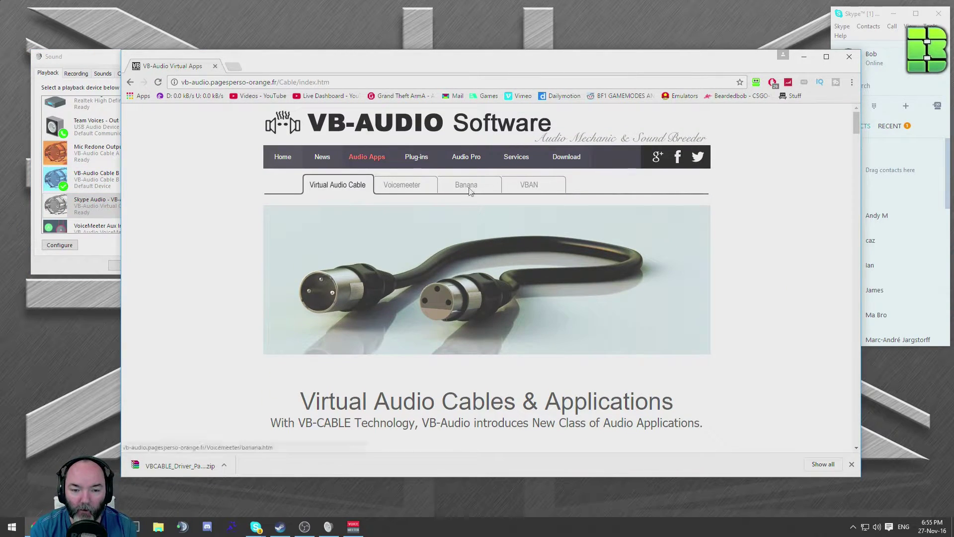
Open and browse the Voicemeeter Banana product page
left_click(467, 192)
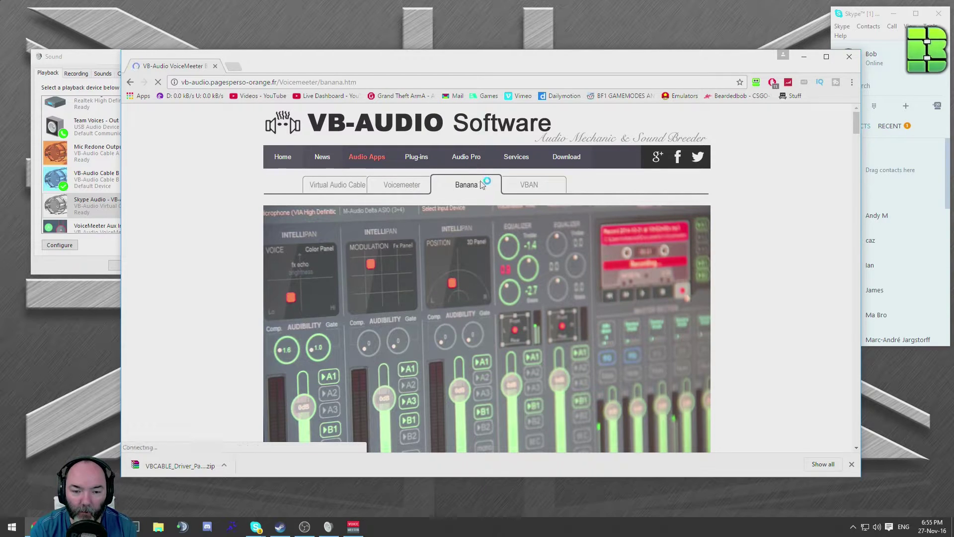
scroll(596, 285, "down", 10)
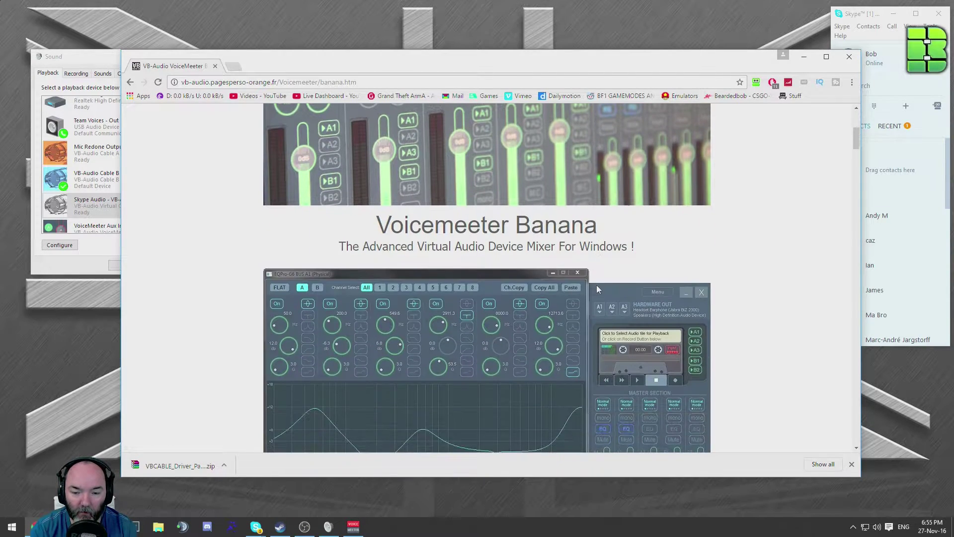
scroll(599, 289, "down", 9)
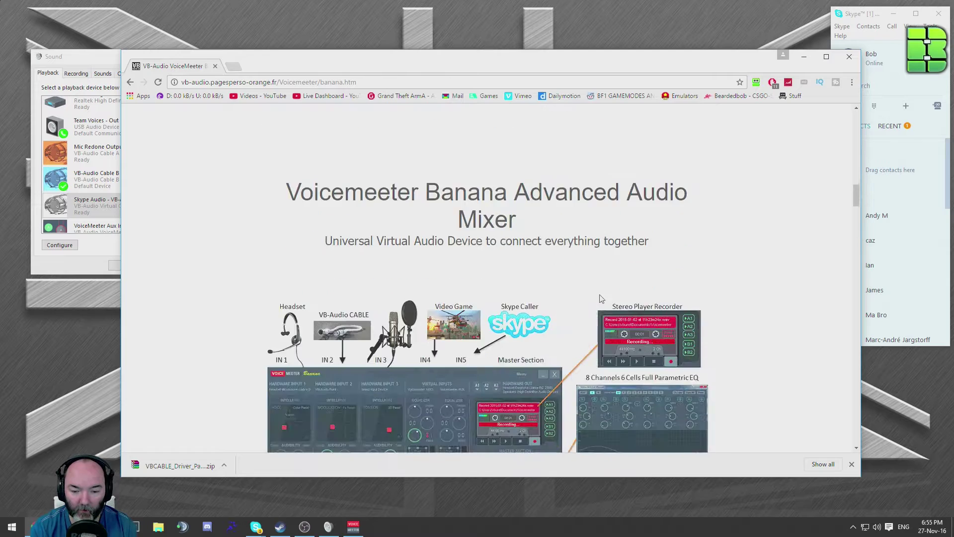
scroll(599, 288, "up", 2)
scroll(532, 187, "up", 1)
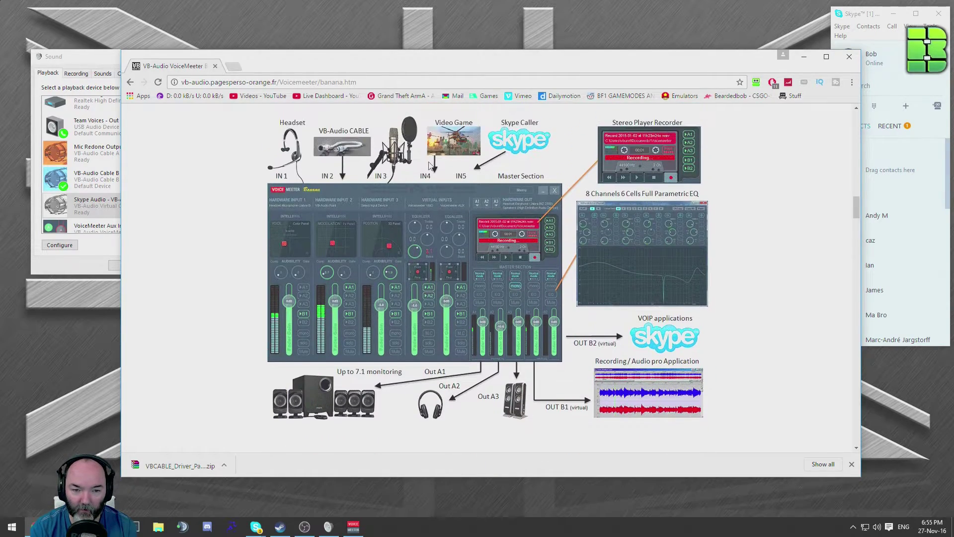
scroll(379, 356, "down", 8)
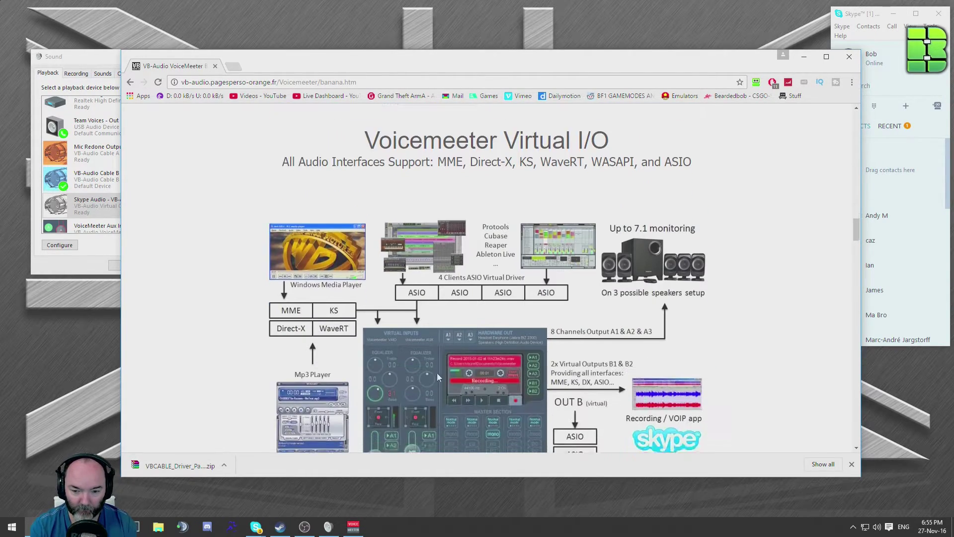
scroll(576, 279, "down", 15)
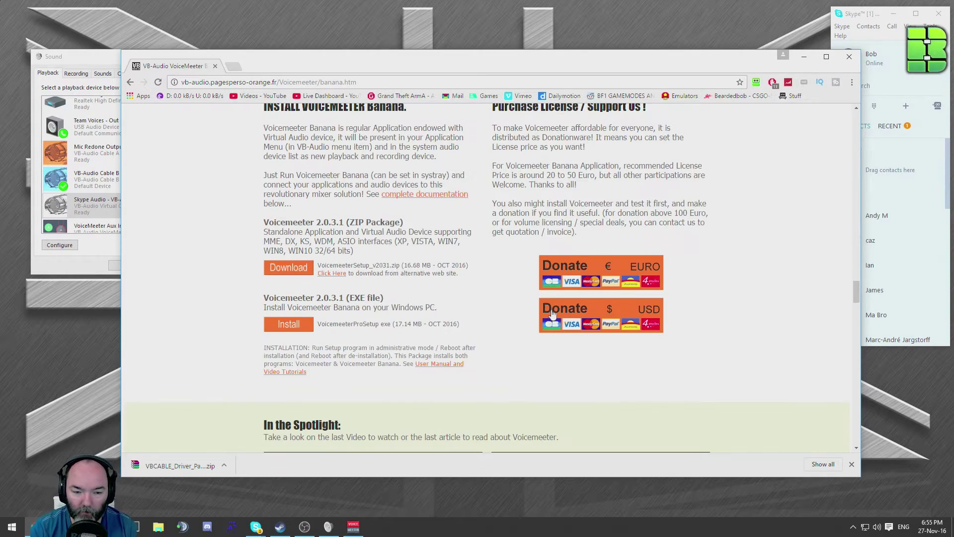
scroll(578, 273, "up", 15)
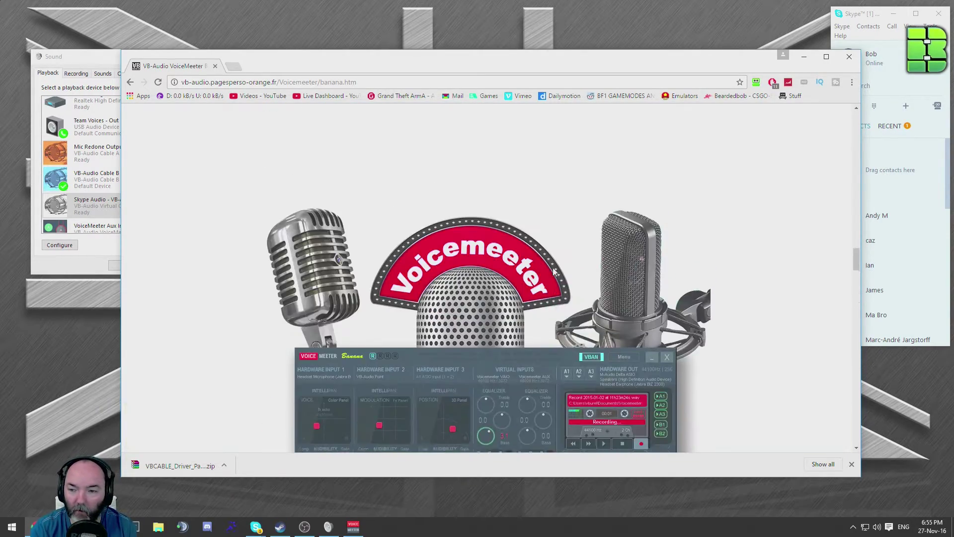
scroll(577, 276, "up", 3)
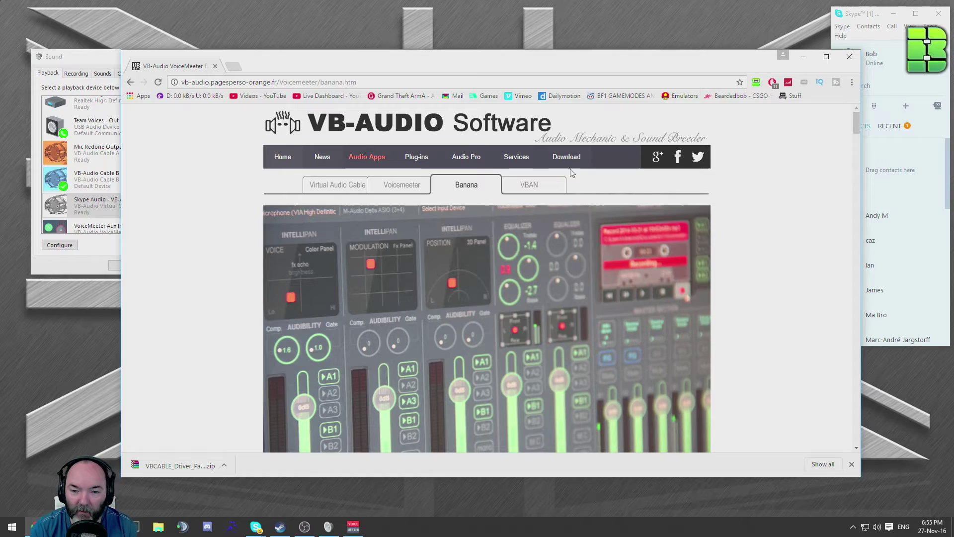
Visit the download center, return to the VB-CABLE page's Get Additional Cables section, and minimize Chrome
left_click(566, 156)
scroll(596, 353, "down", 4)
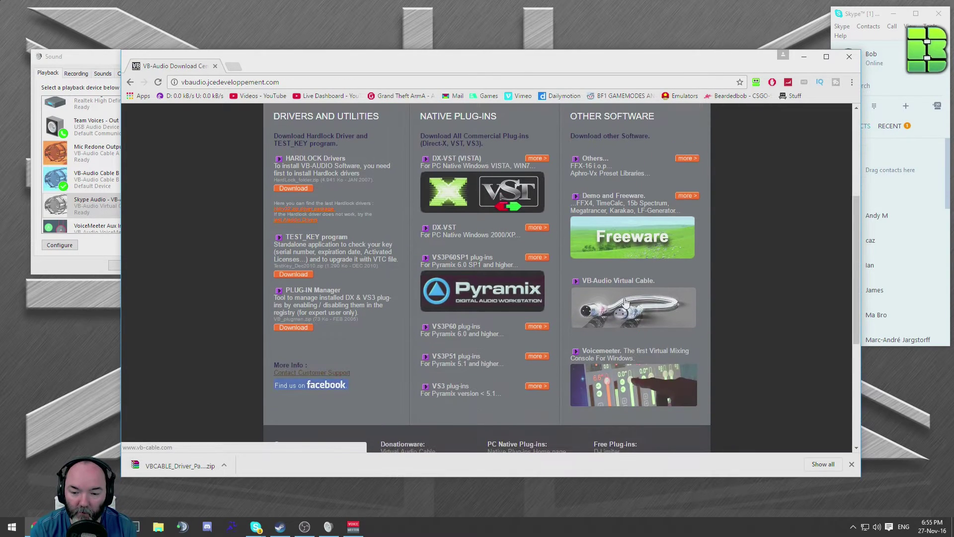
key("alt+Left")
scroll(461, 368, "down", 5)
scroll(462, 368, "down", 10)
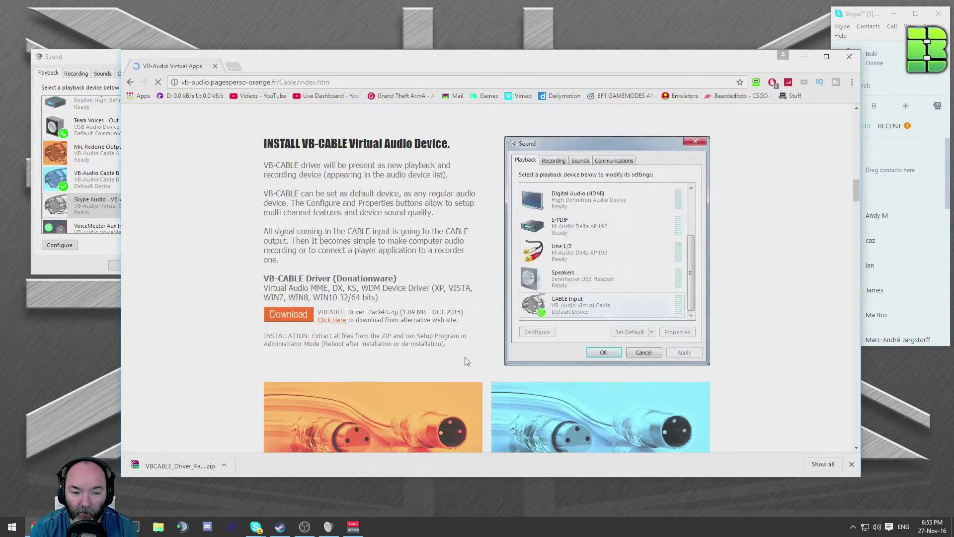
scroll(302, 234, "up", 1)
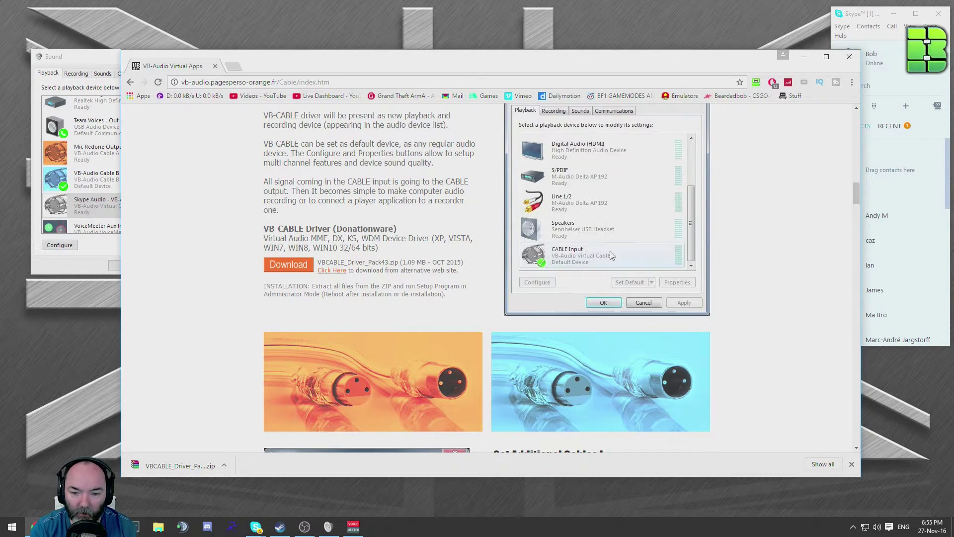
scroll(611, 254, "down", 3)
scroll(520, 355, "down", 2)
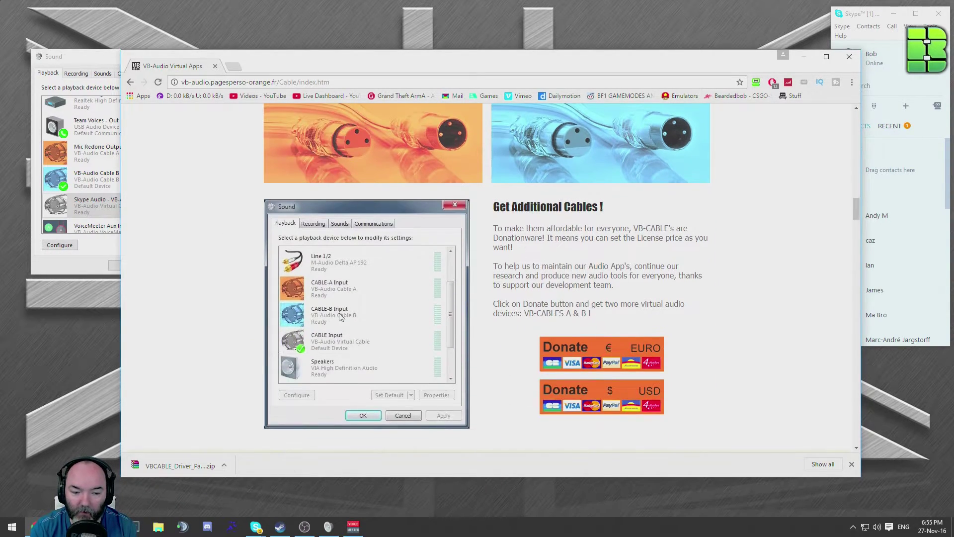
left_click(803, 56)
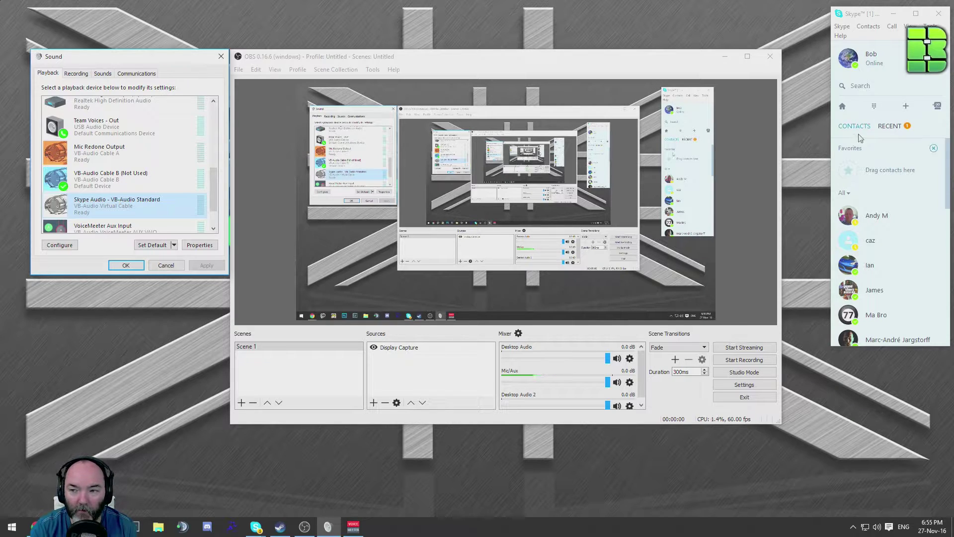
Set Skype's speakers to Skype Audio - VB-Audio Standard in Options > Audio settings
left_click(910, 26)
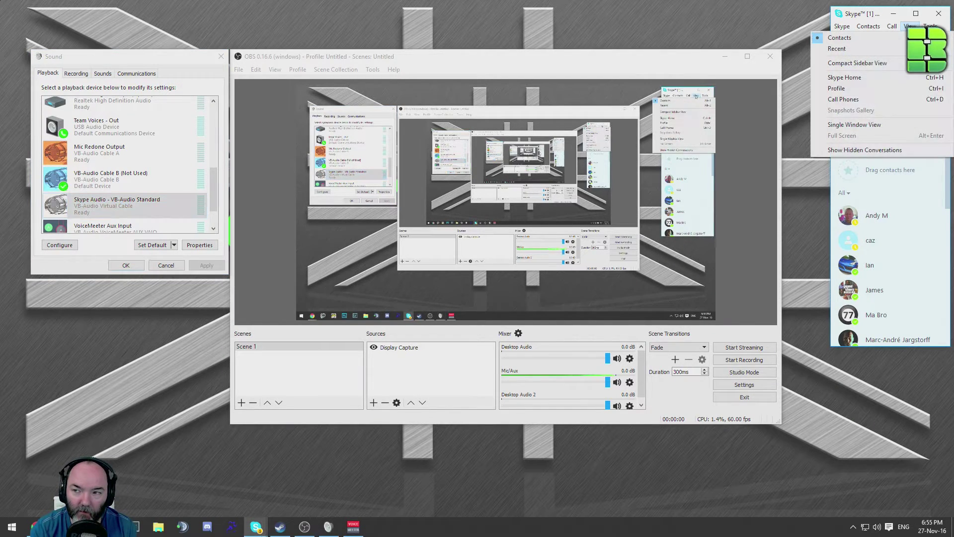
mouse_move(930, 26)
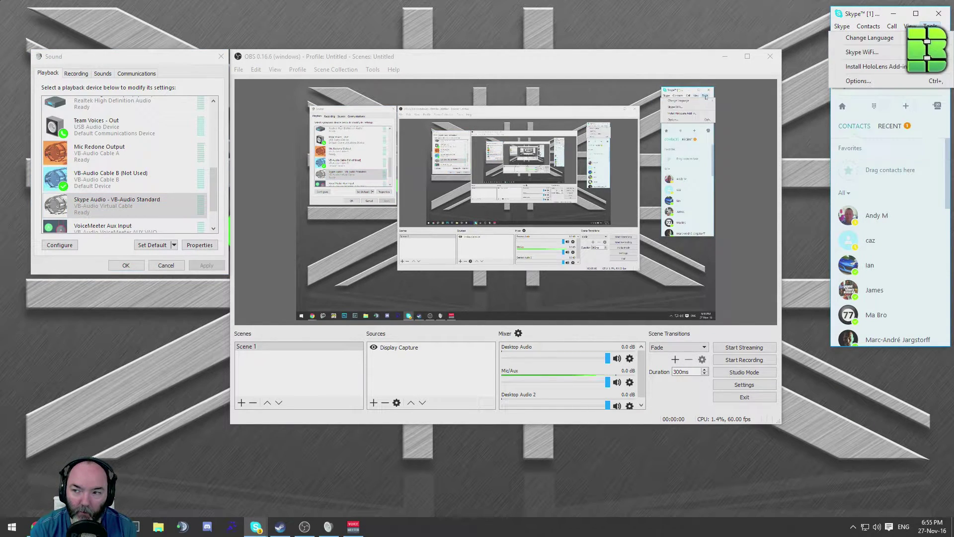
left_click(895, 81)
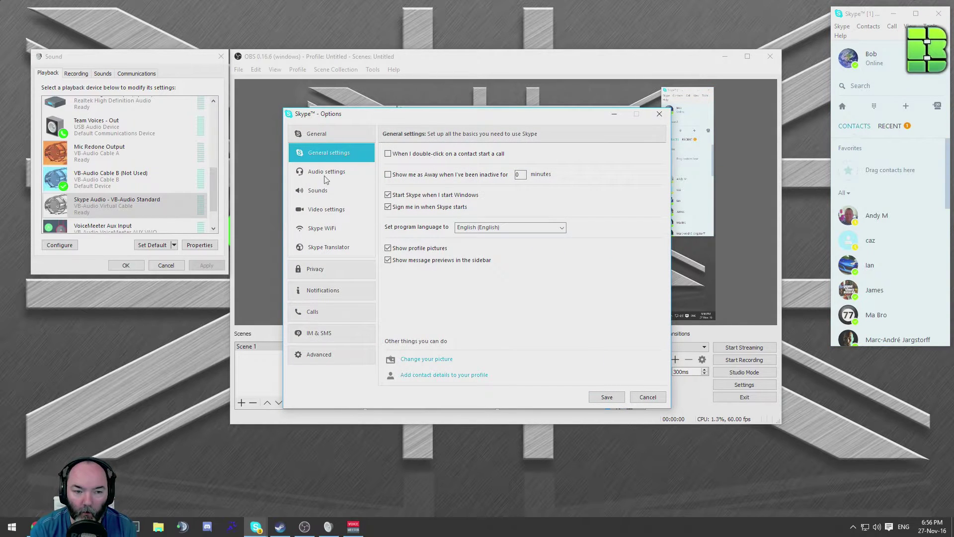
left_click(326, 173)
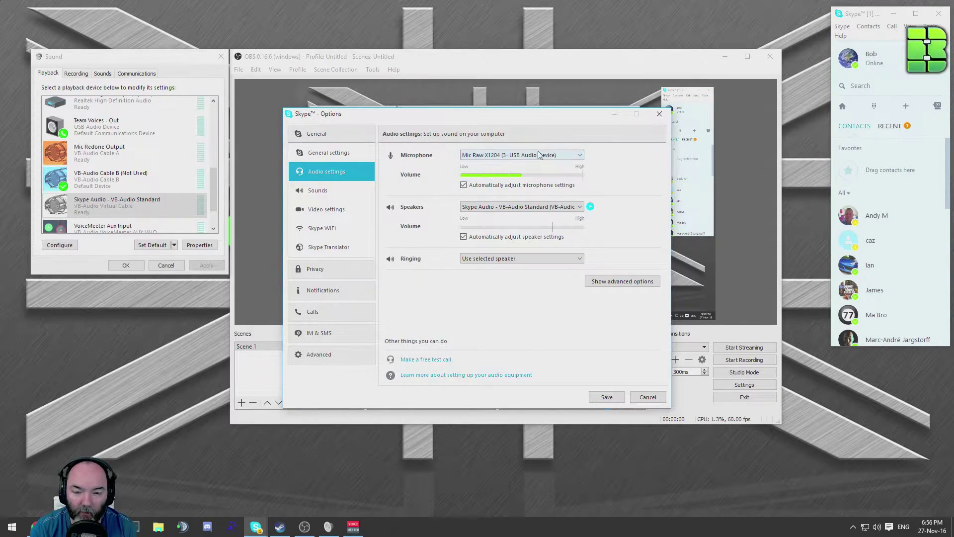
left_click(514, 208)
left_click(501, 220)
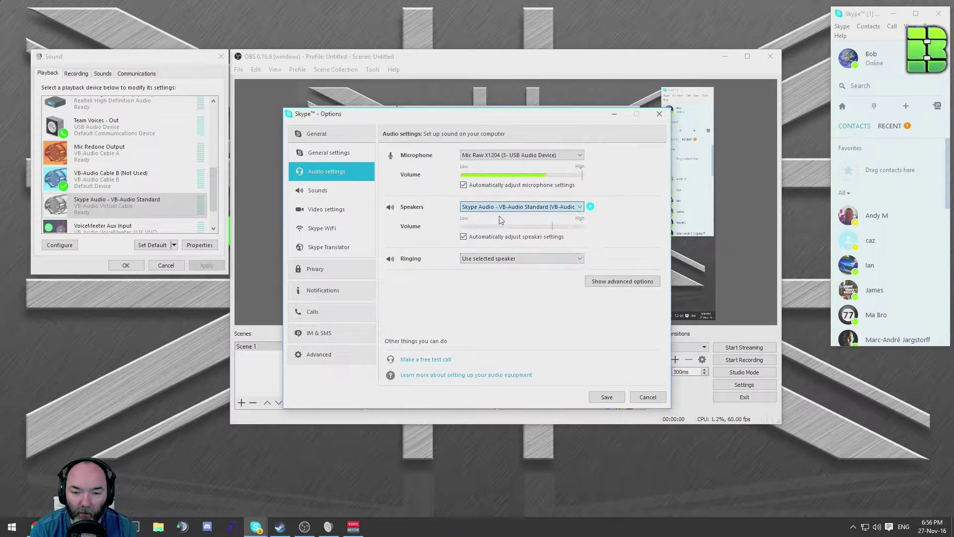
left_click(514, 207)
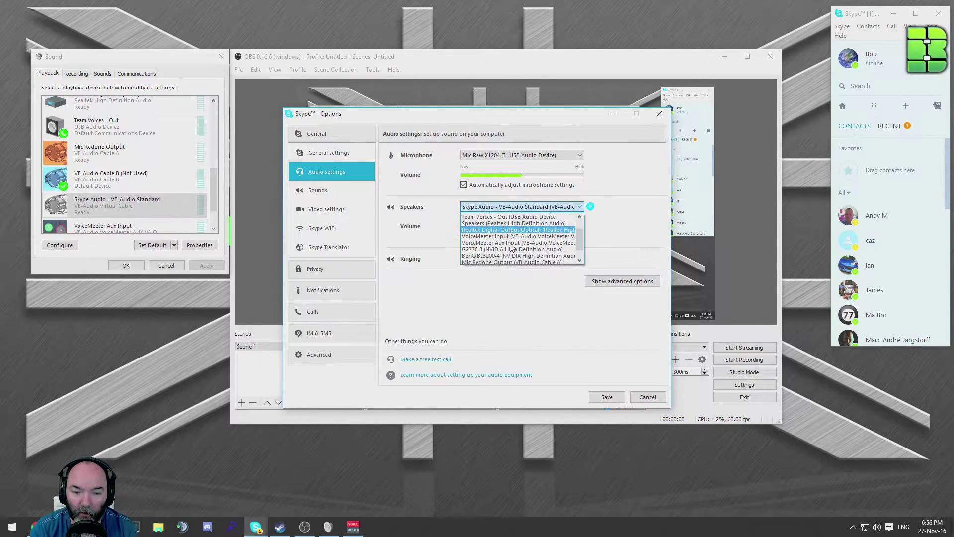
left_click(532, 229)
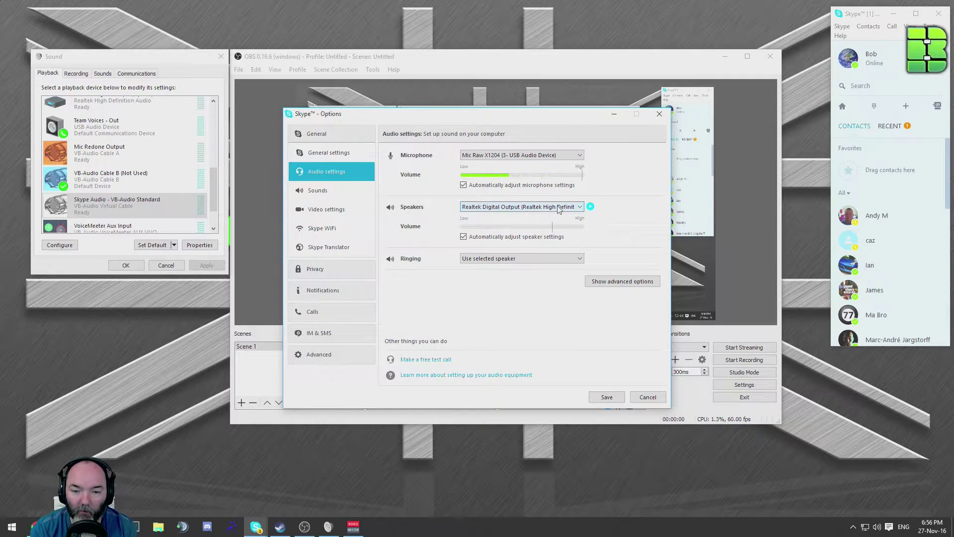
left_click(558, 209)
left_click(502, 219)
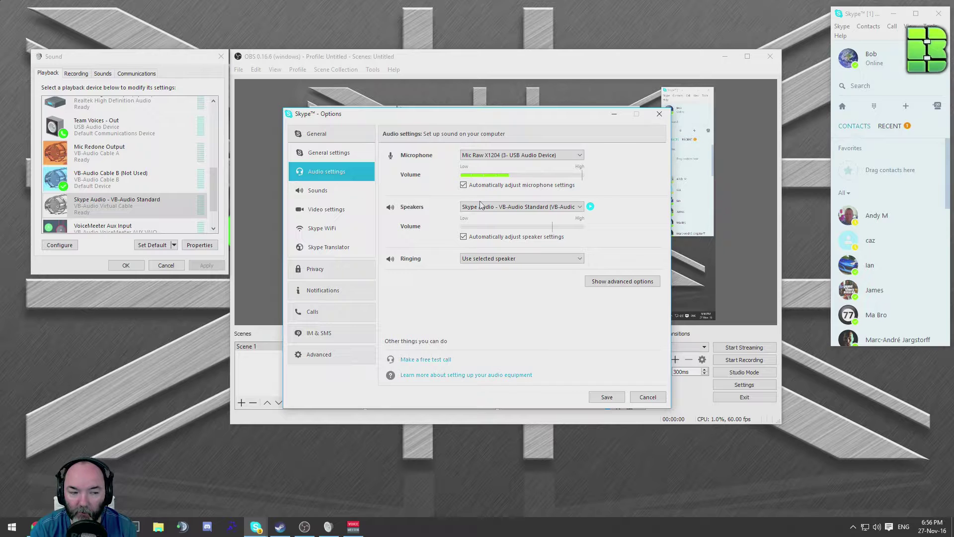
Check the Skype Audio playback device's properties in Sound, then save Skype's audio settings
right_click(127, 206)
left_click(198, 295)
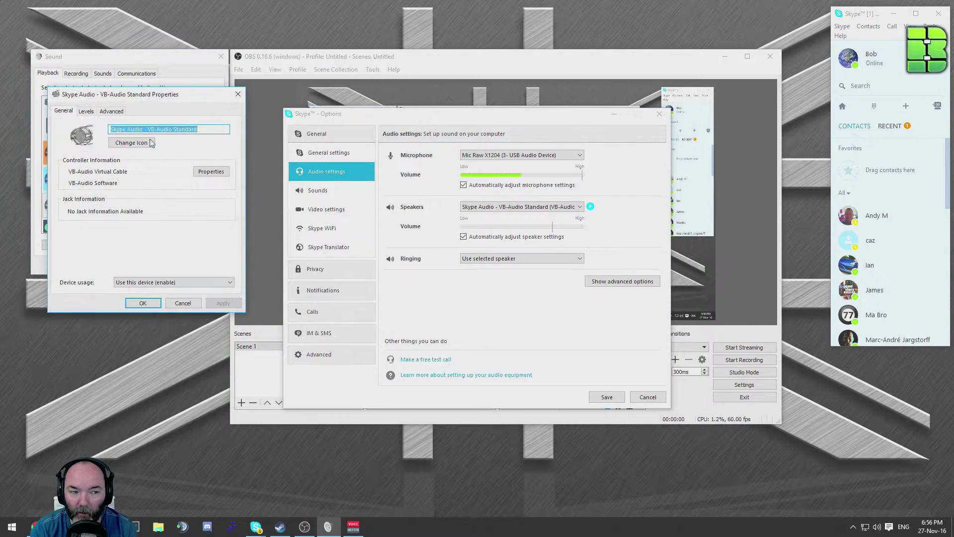
left_click(148, 130)
left_click(182, 303)
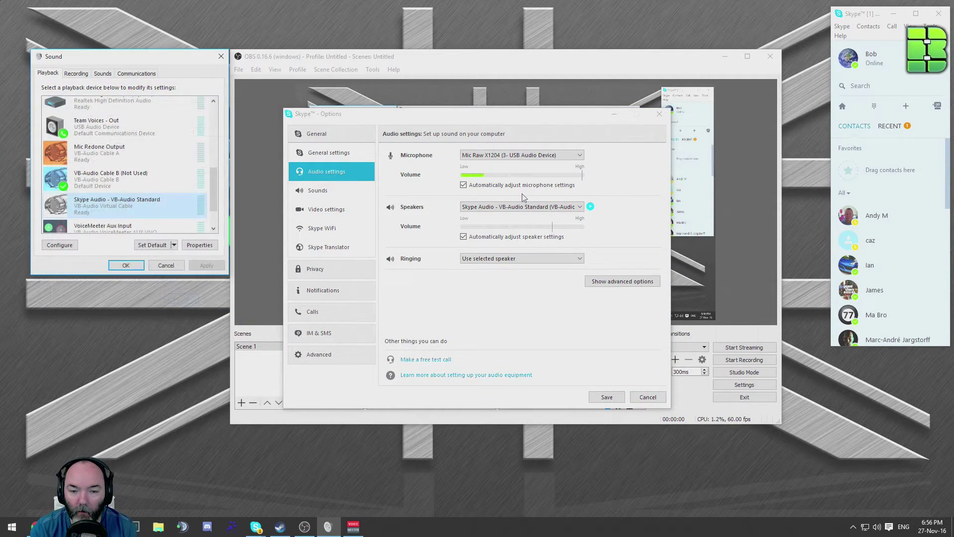
left_click(607, 396)
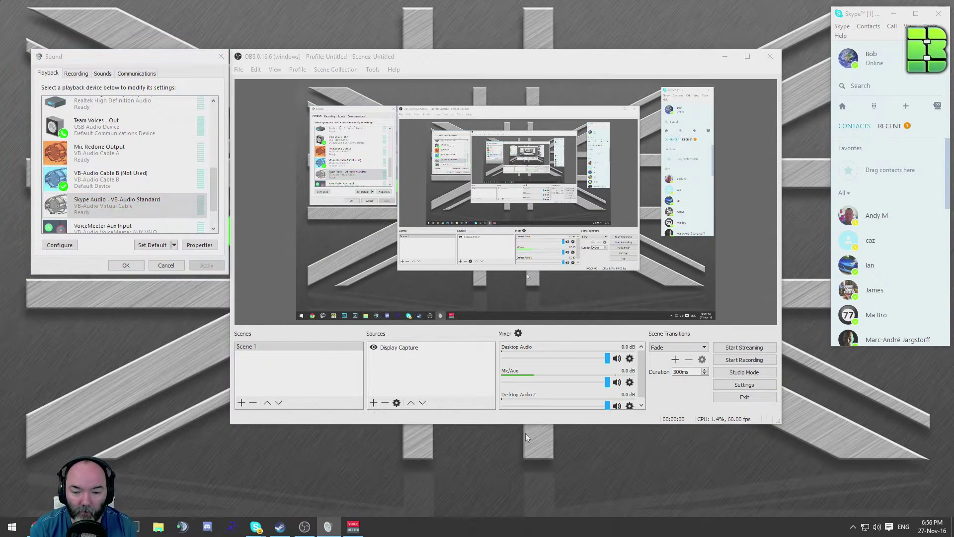
left_click(184, 526)
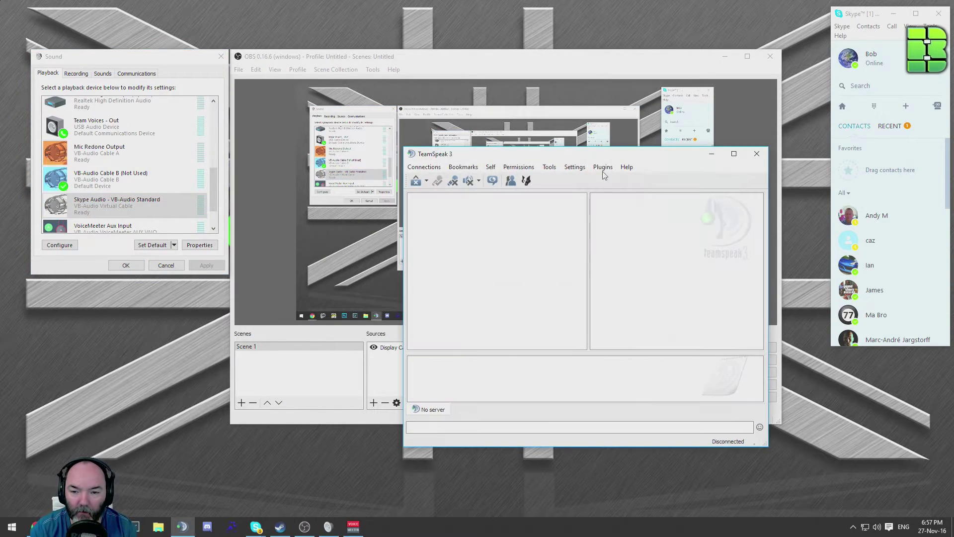
left_click(575, 166)
left_click(583, 205)
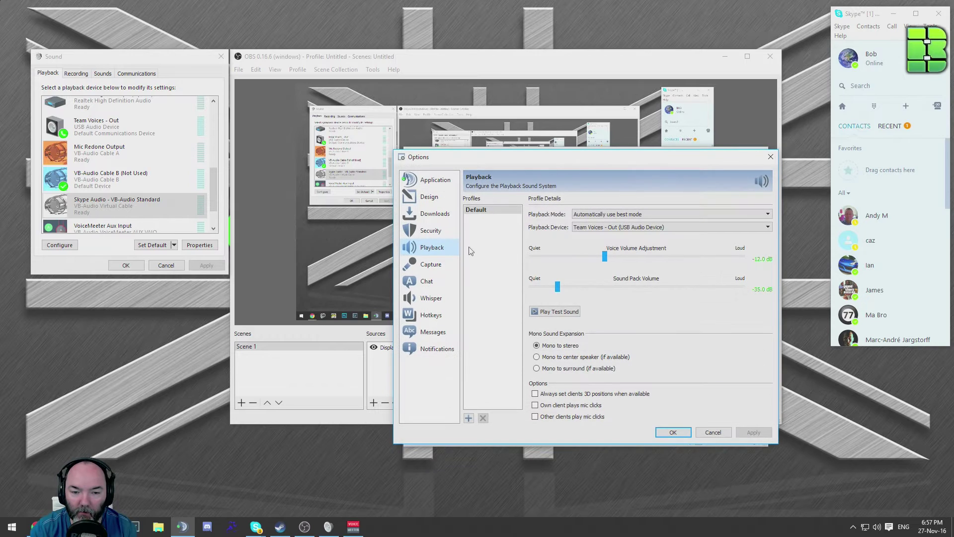
left_click(438, 230)
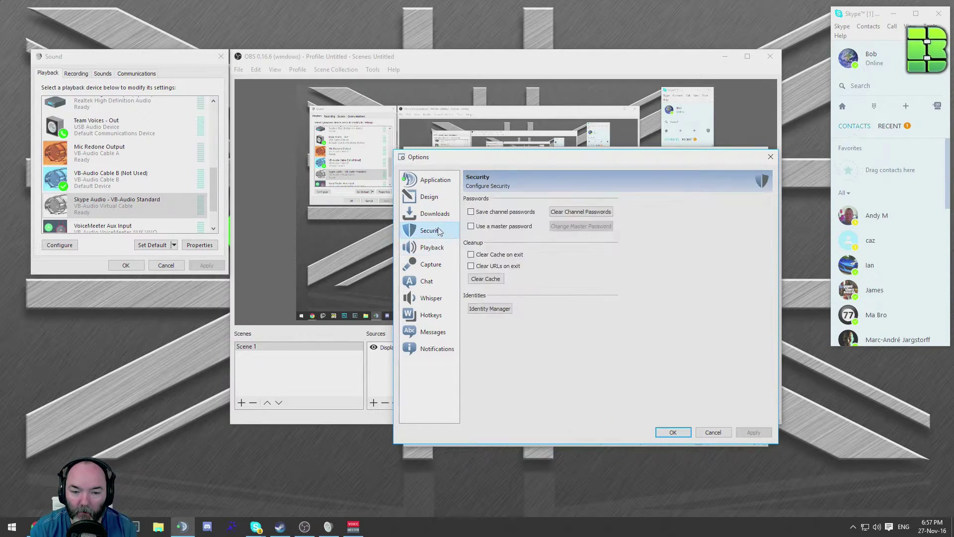
left_click(437, 248)
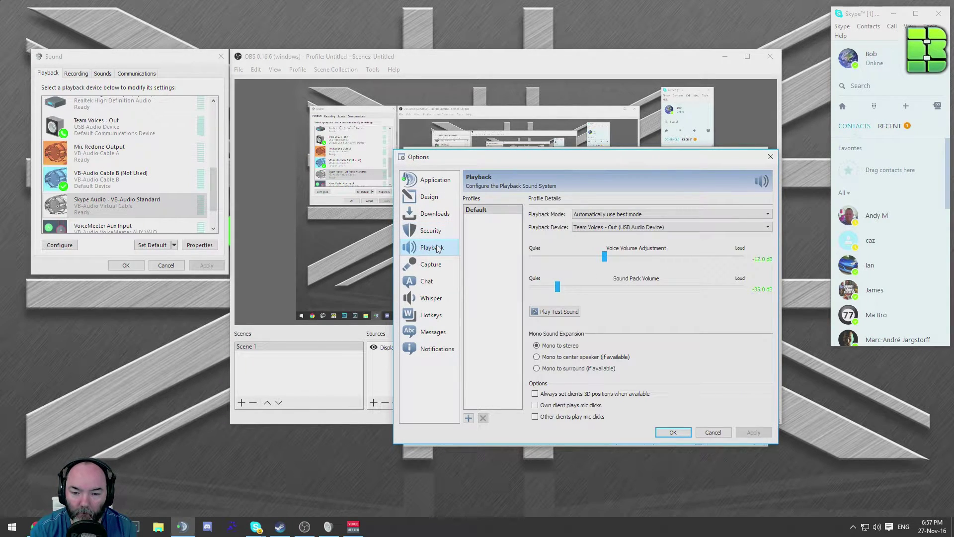
left_click(607, 228)
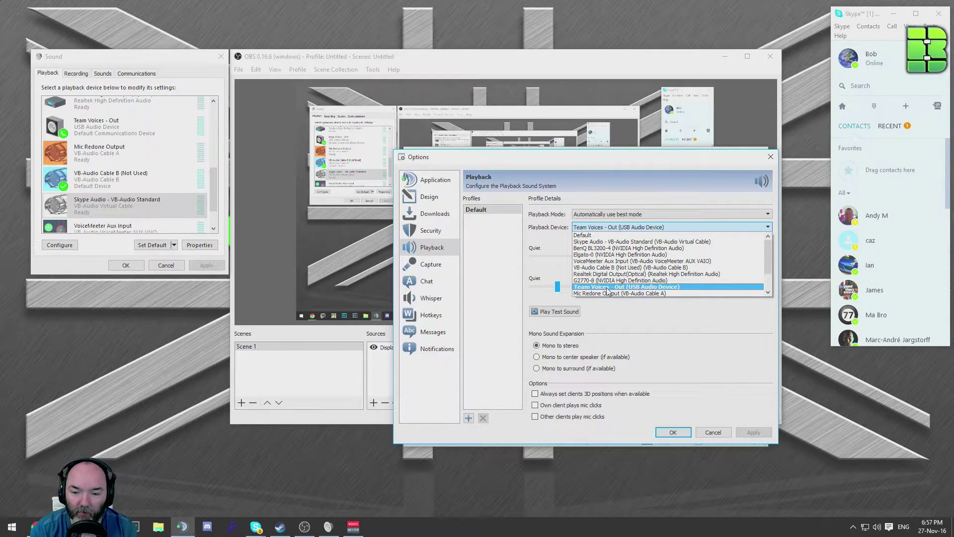
left_click(431, 264)
left_click(713, 432)
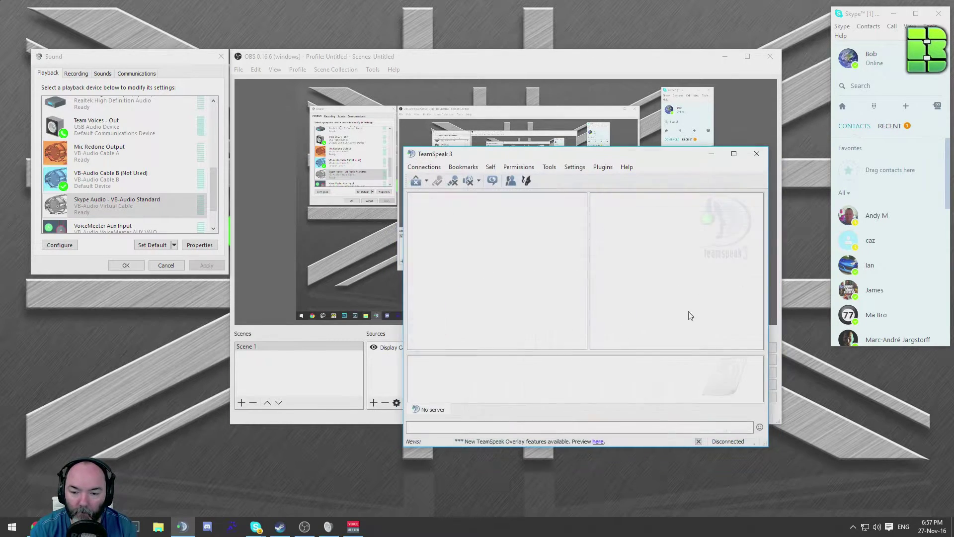
left_click(757, 155)
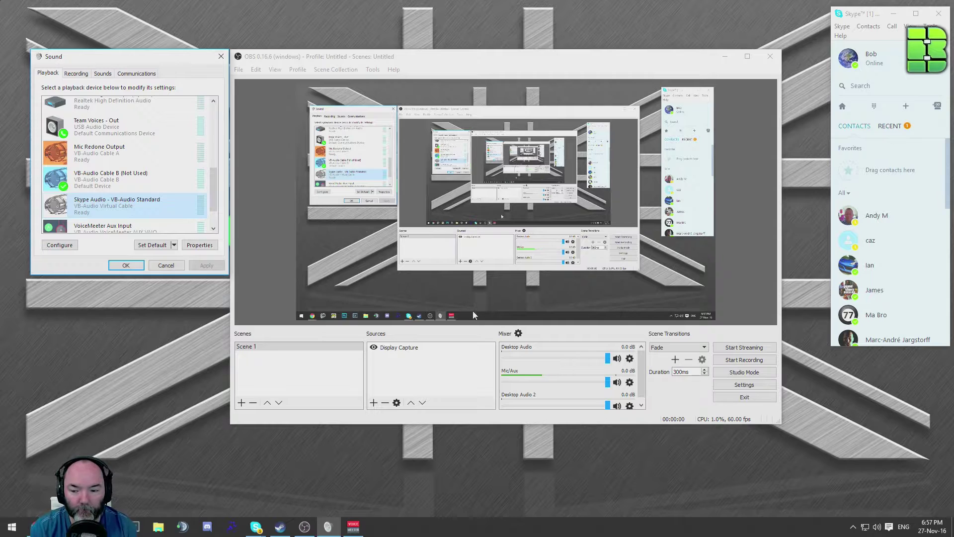
Set Voicemeeter Banana's Hardware Input 1 to MME: CABLE Output (VB-Audio Virtual Cable)
left_click(353, 526)
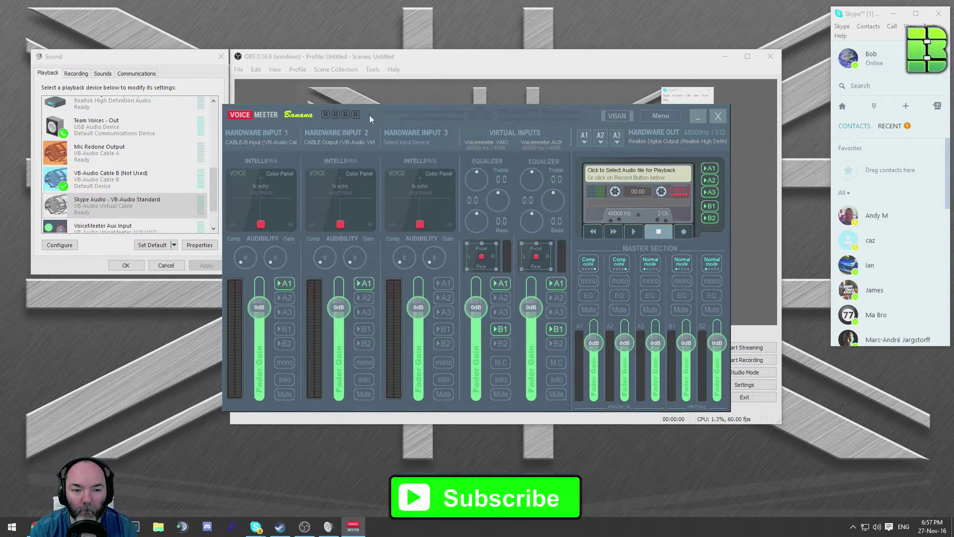
left_click_drag(371, 115, 394, 132)
left_click(288, 160)
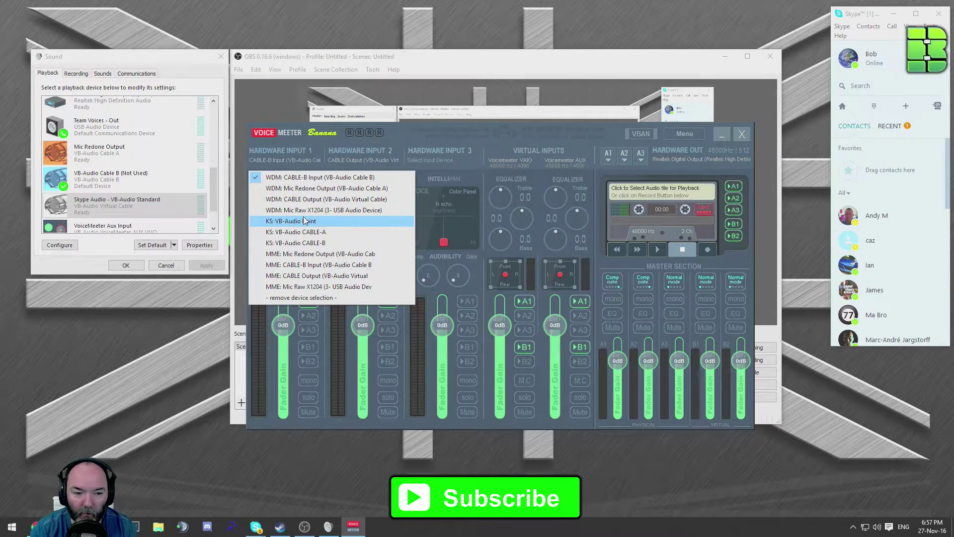
left_click(306, 276)
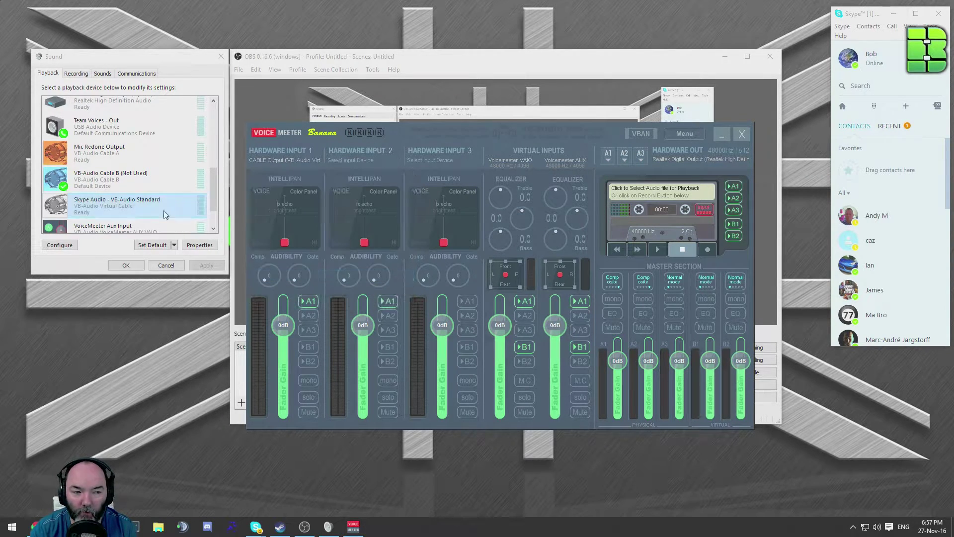
Set Hardware Input 2 to MME: CABLE-B Input (VB-Audio Cable B)
left_click(276, 164)
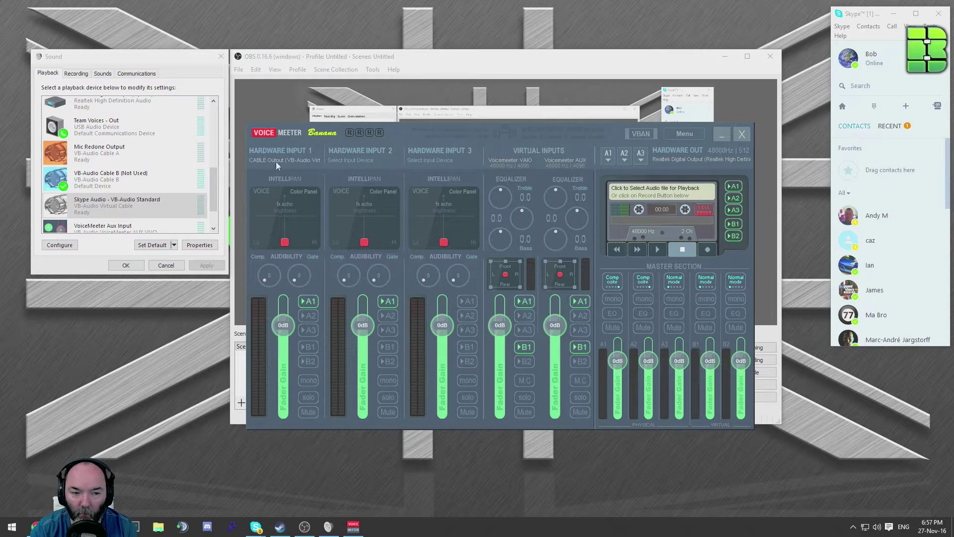
left_click(146, 199)
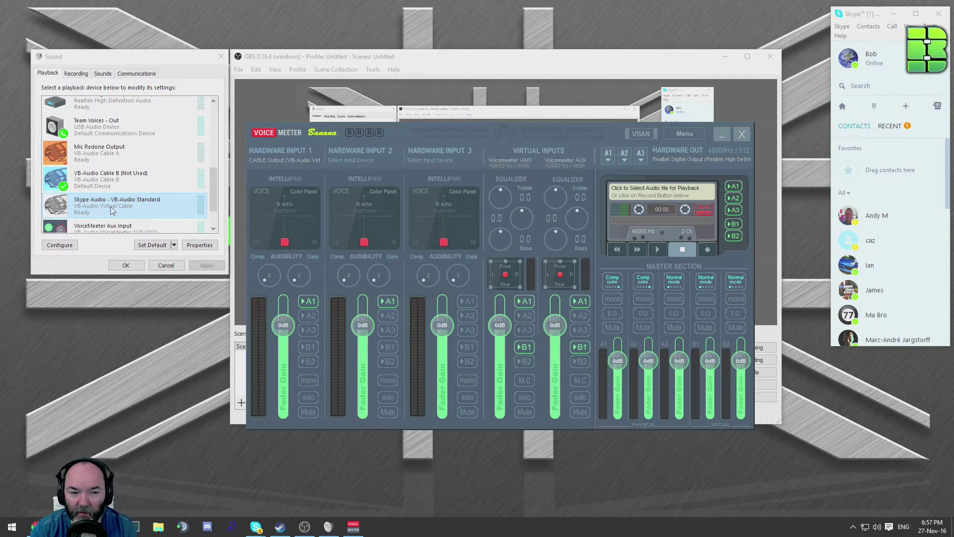
left_click(346, 161)
left_click(351, 158)
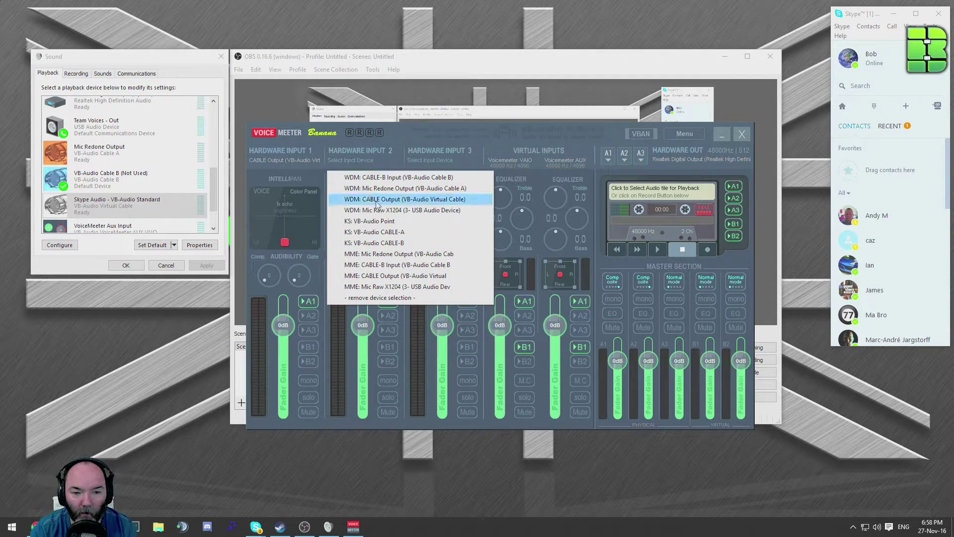
left_click(406, 271)
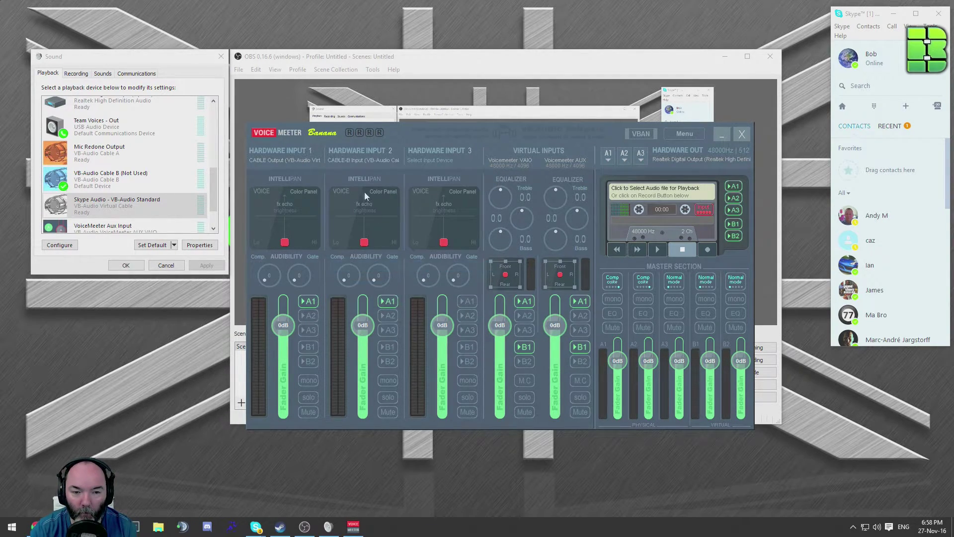
Adjust default devices in the Playback tab, making Realtek Digital Output the default playback device
left_click(107, 180)
right_click(100, 180)
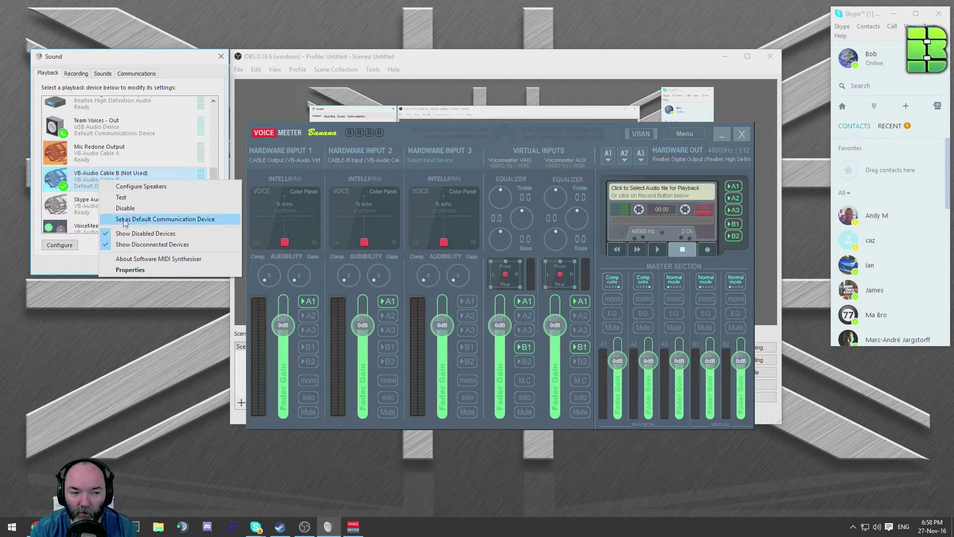
left_click(149, 220)
scroll(126, 171, "up", 2)
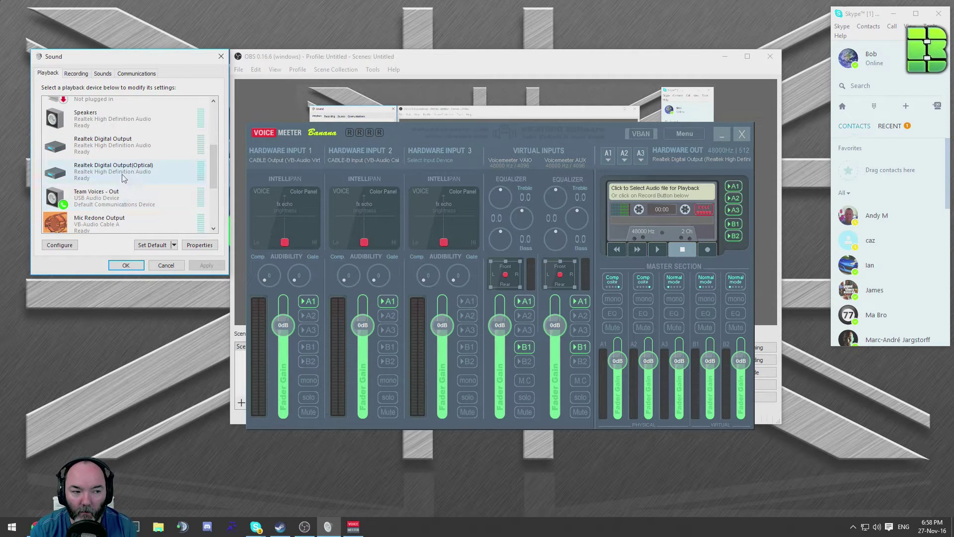
right_click(117, 152)
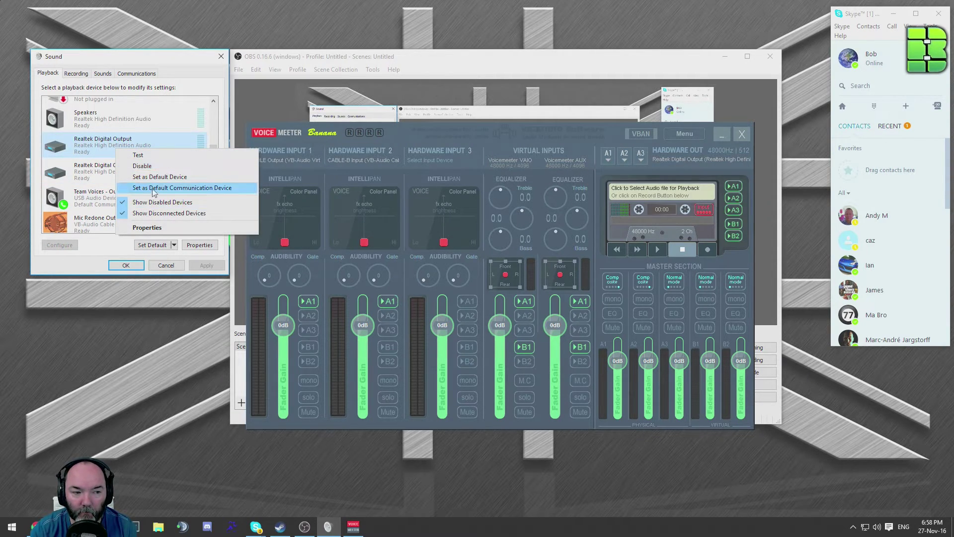
left_click(149, 175)
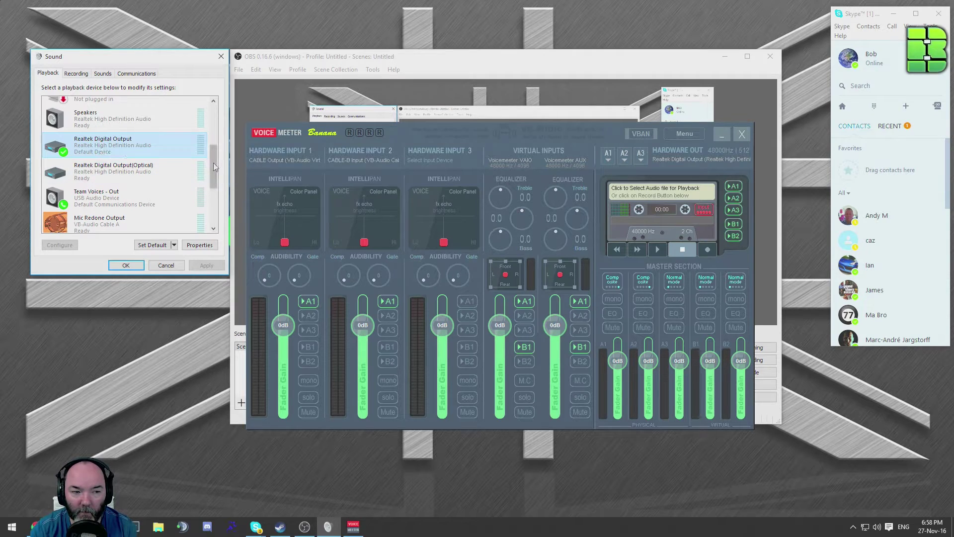
Make VB-Audio Cable B (Not Used) the default playback device instead
scroll(213, 166, "down", 2)
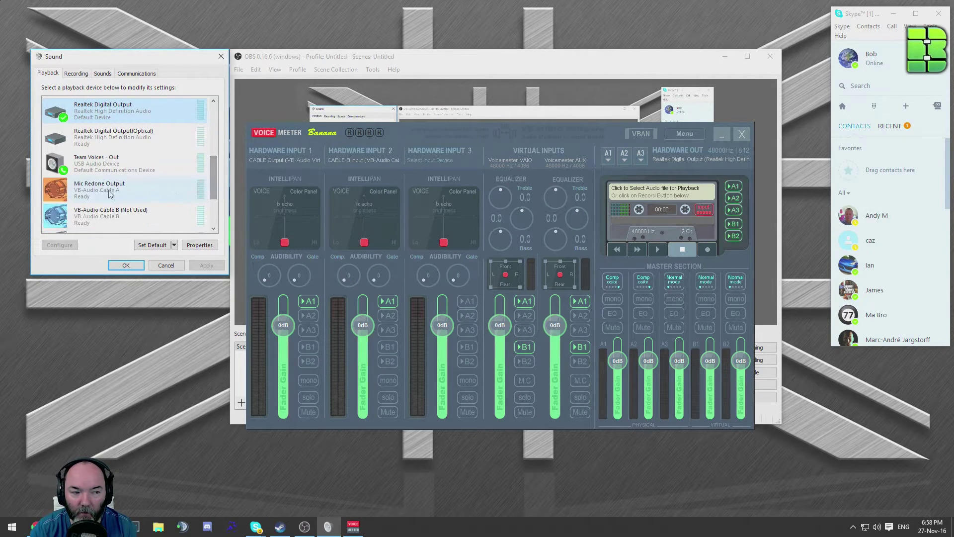
right_click(107, 209)
left_click(149, 247)
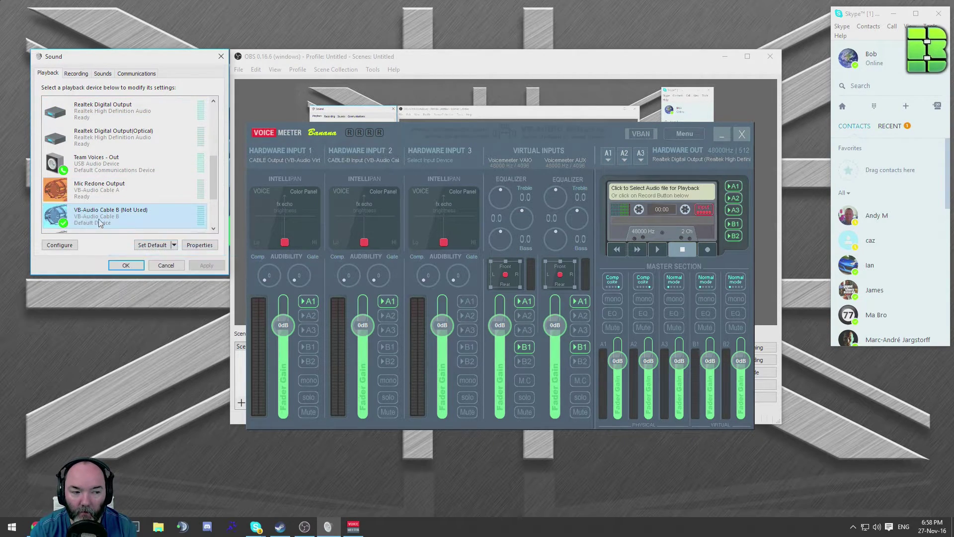
right_click(132, 220)
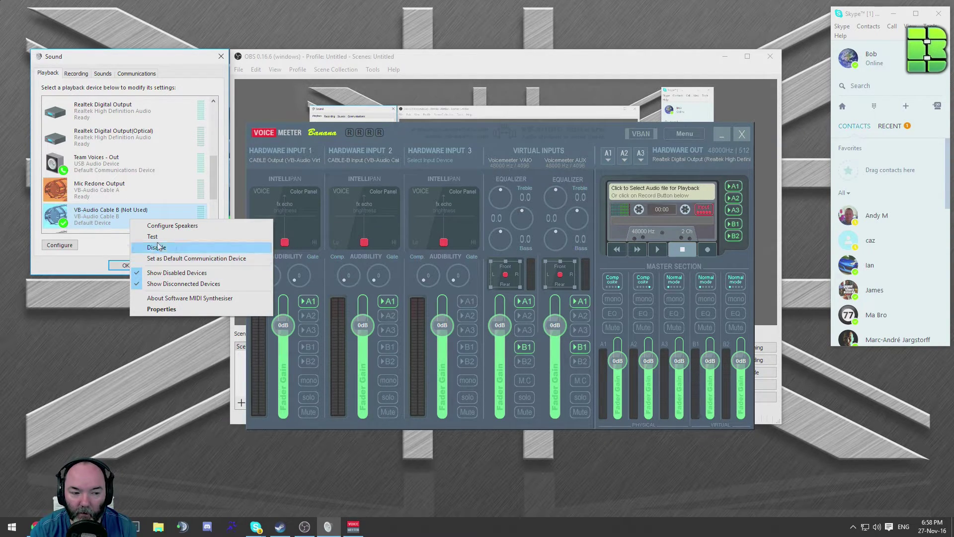
left_click(217, 195)
scroll(218, 195, "down", 1)
scroll(217, 195, "down", 1)
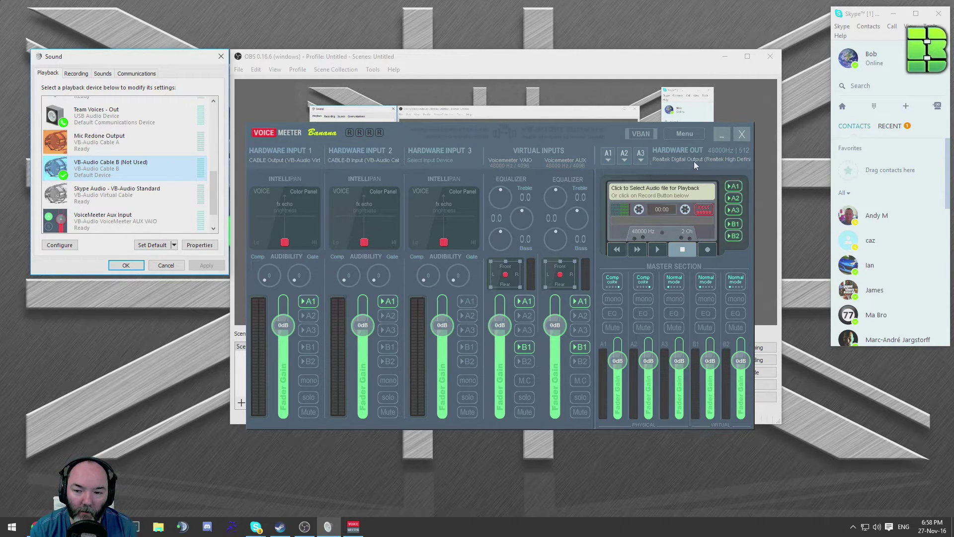
Keep Realtek Digital Output as Voicemeeter's A1 output and move the mixer window lower
left_click(608, 158)
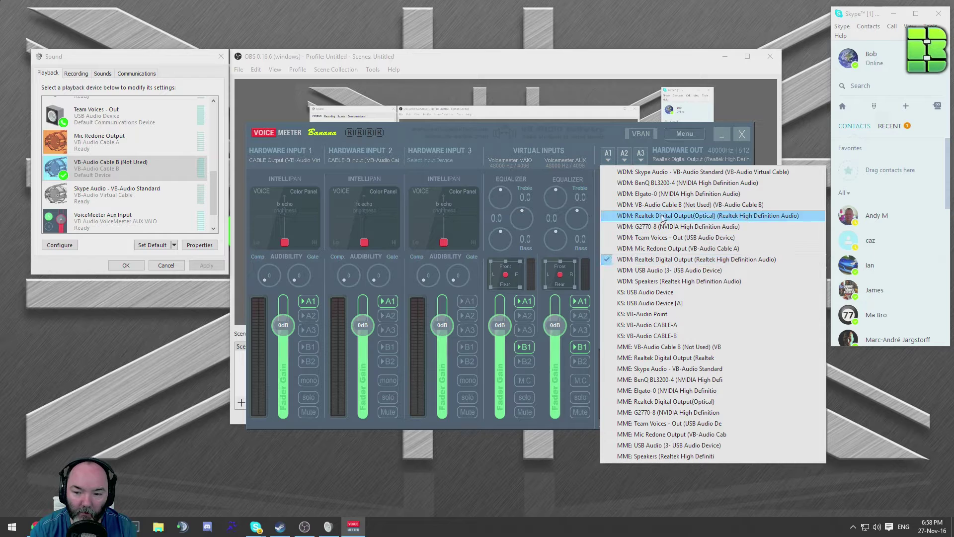
left_click(636, 259)
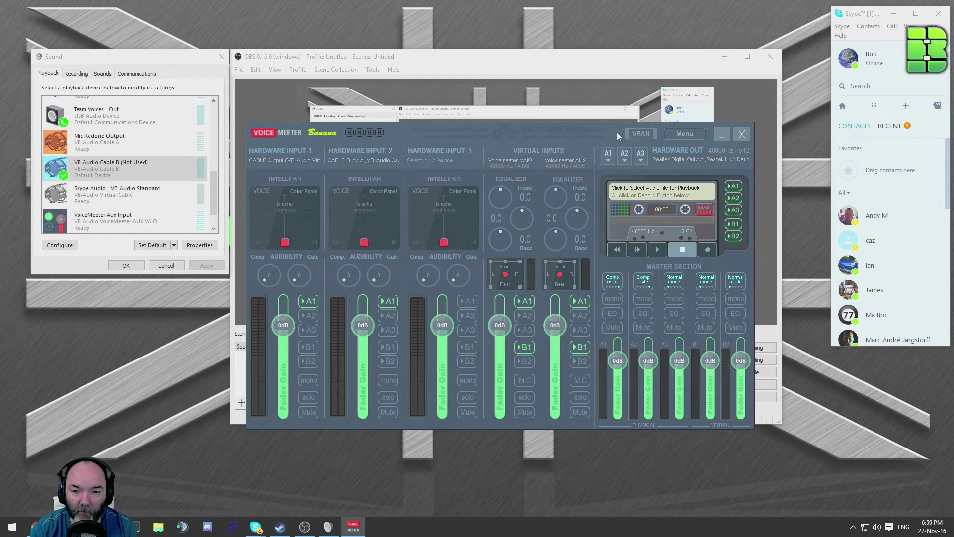
left_click_drag(616, 132, 621, 228)
Set OBS's Desktop Audio device to VB-Audio Cable B (Not Used)
left_click(485, 69)
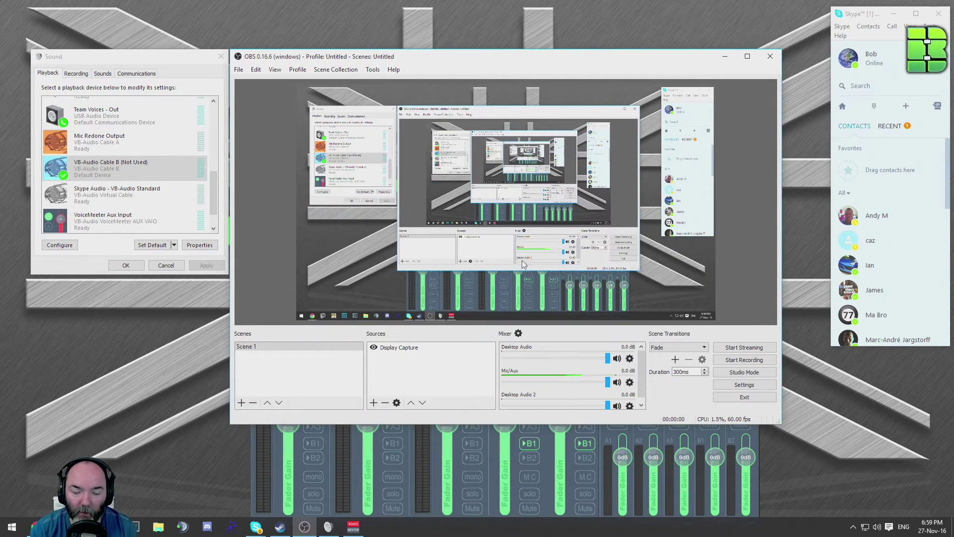
left_click(741, 386)
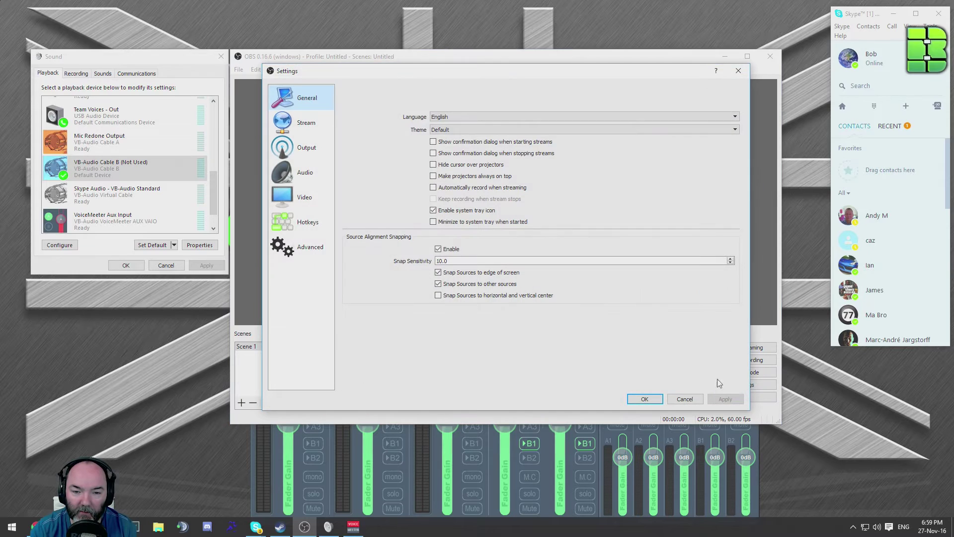
left_click(304, 172)
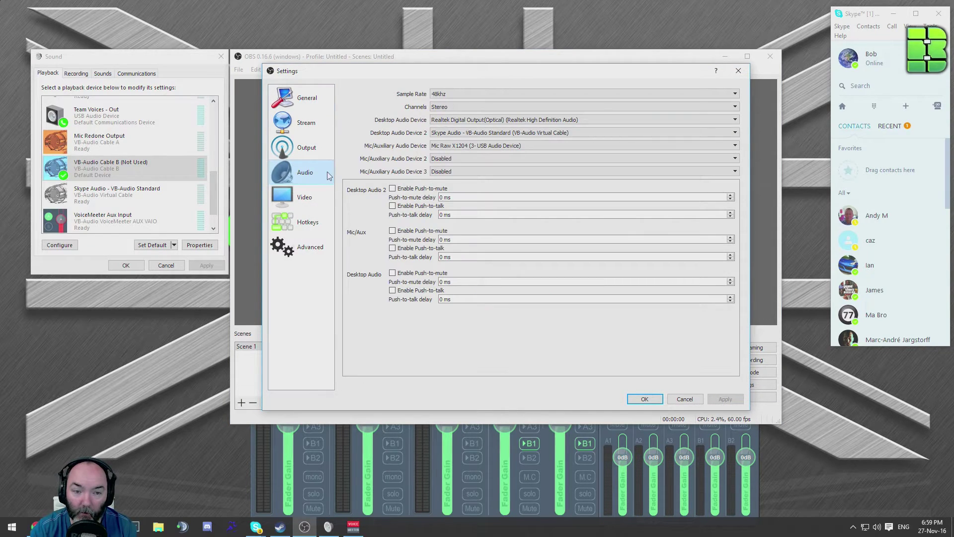
left_click(449, 121)
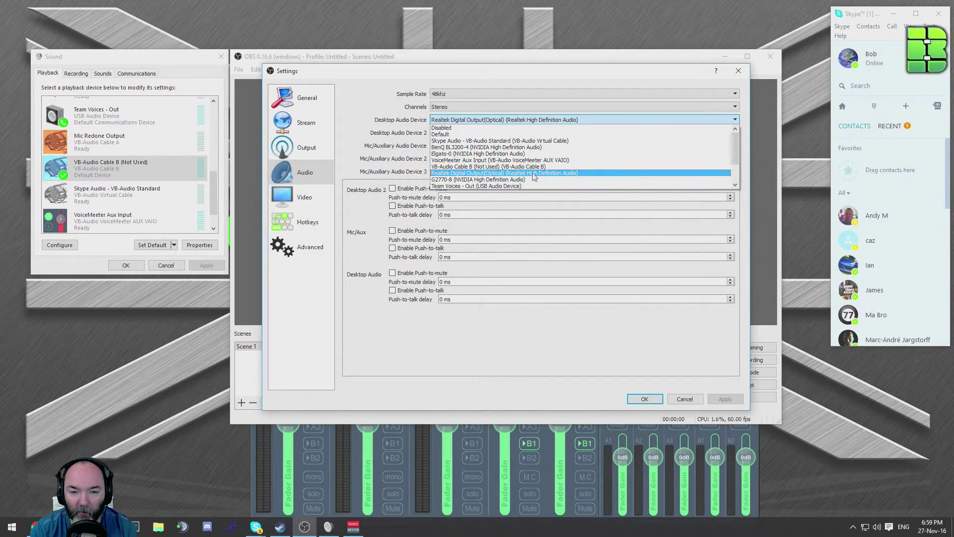
left_click(462, 167)
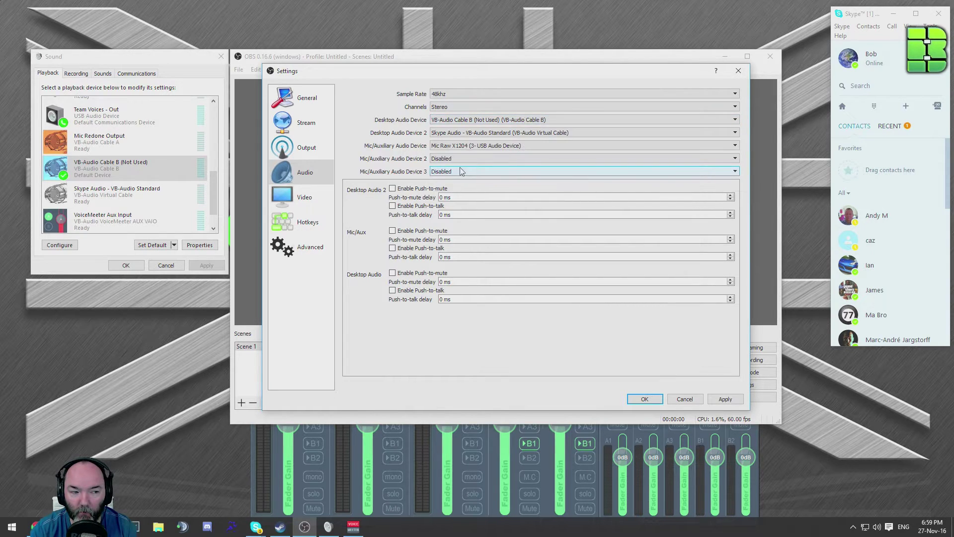
Keep Skype Audio for Desktop Audio 2 and Mic Raw X1204 as microphone, then apply with OK
left_click(462, 133)
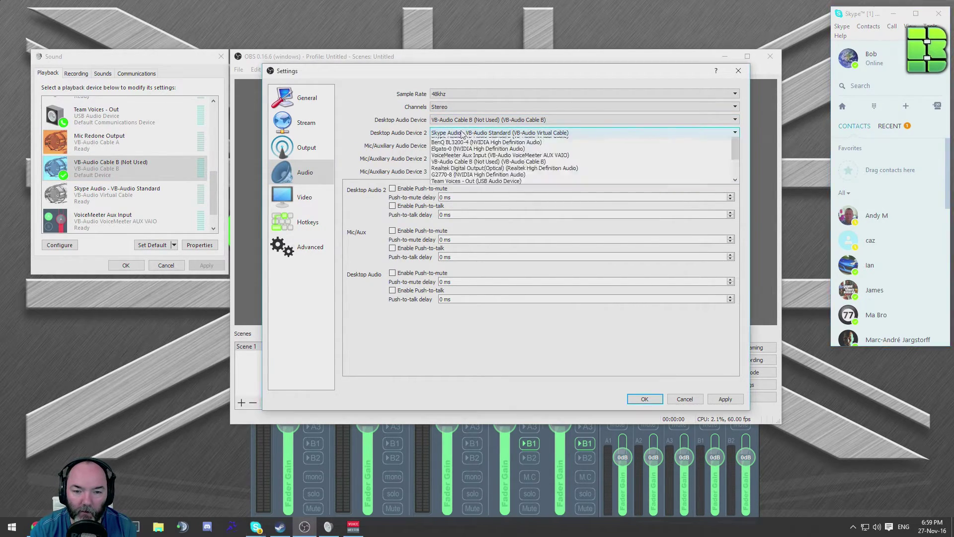
left_click(462, 156)
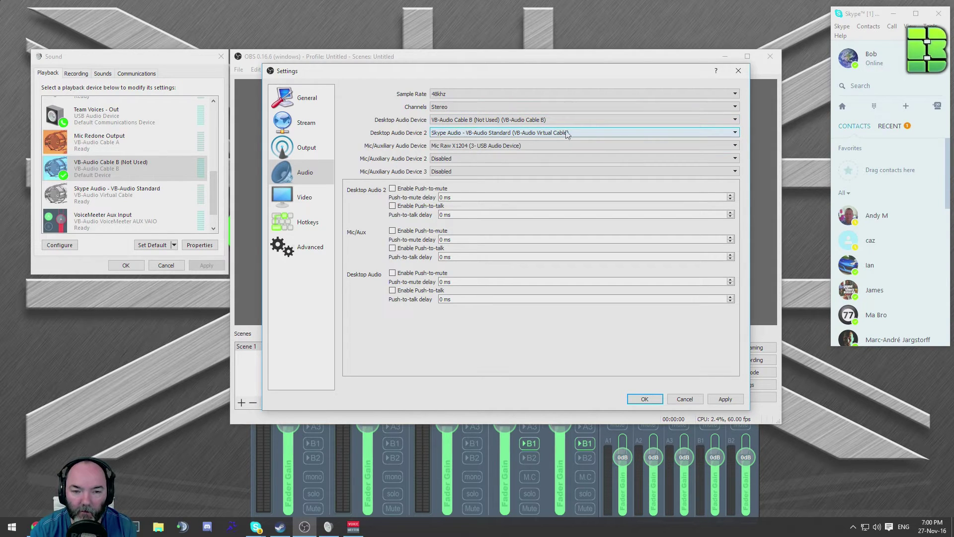
left_click(463, 153)
left_click(465, 151)
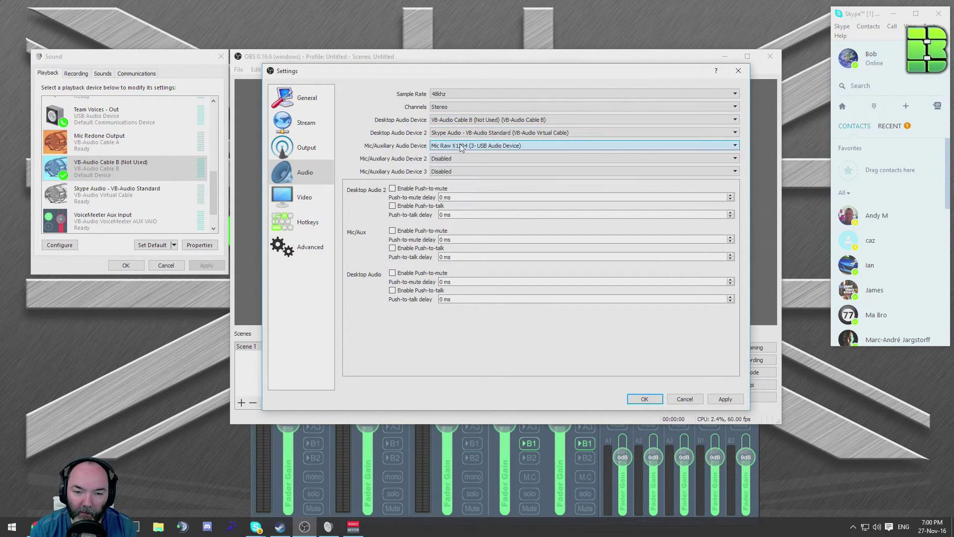
left_click(644, 399)
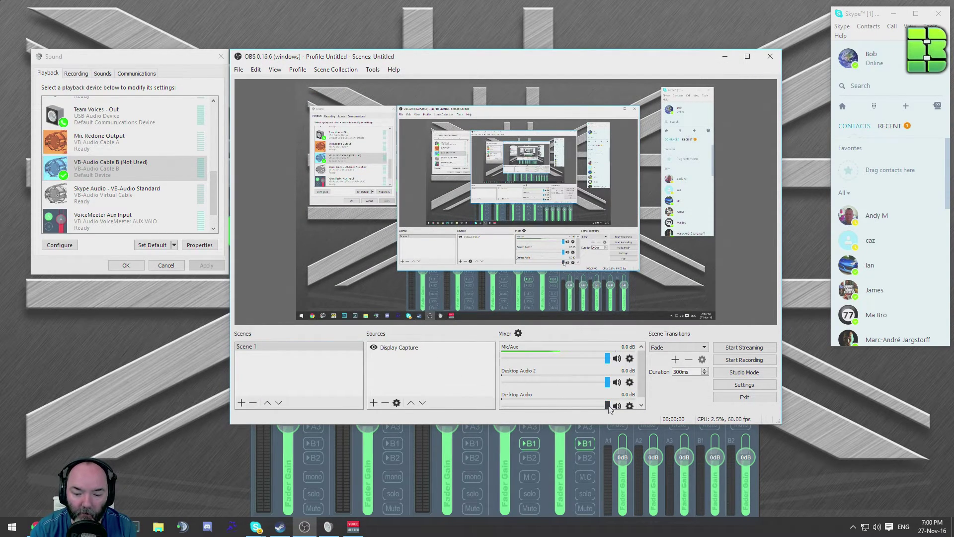
Bring Voicemeeter forward and pull the Hardware Input 1 and 2 gain faders to about -6.8 dB
left_click_drag(607, 406, 612, 403)
left_click(255, 452)
mouse_move(290, 422)
left_mouse_down()
mouse_move(289, 477)
mouse_move(290, 403)
mouse_move(289, 429)
left_mouse_up()
mouse_move(367, 423)
left_mouse_down()
mouse_move(368, 458)
mouse_move(368, 429)
left_mouse_up()
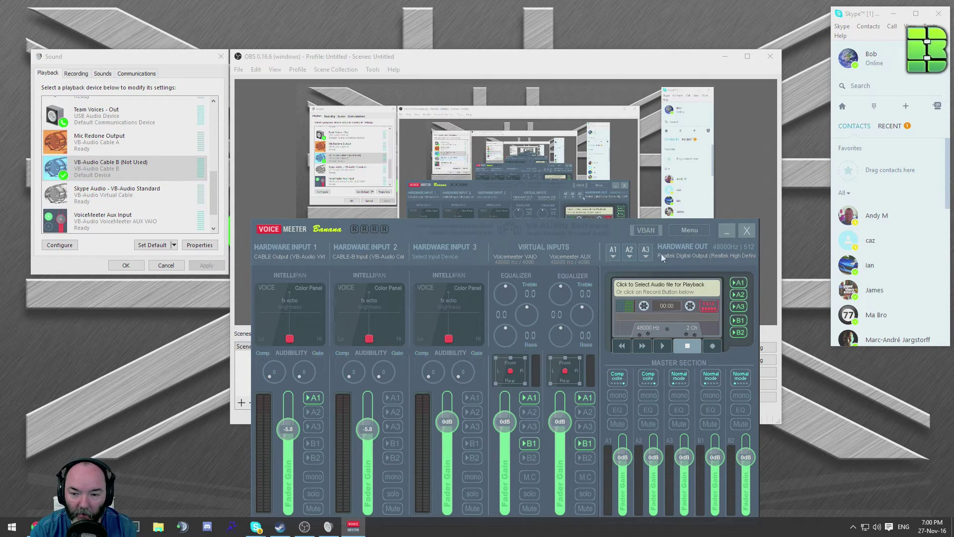
left_click(393, 397)
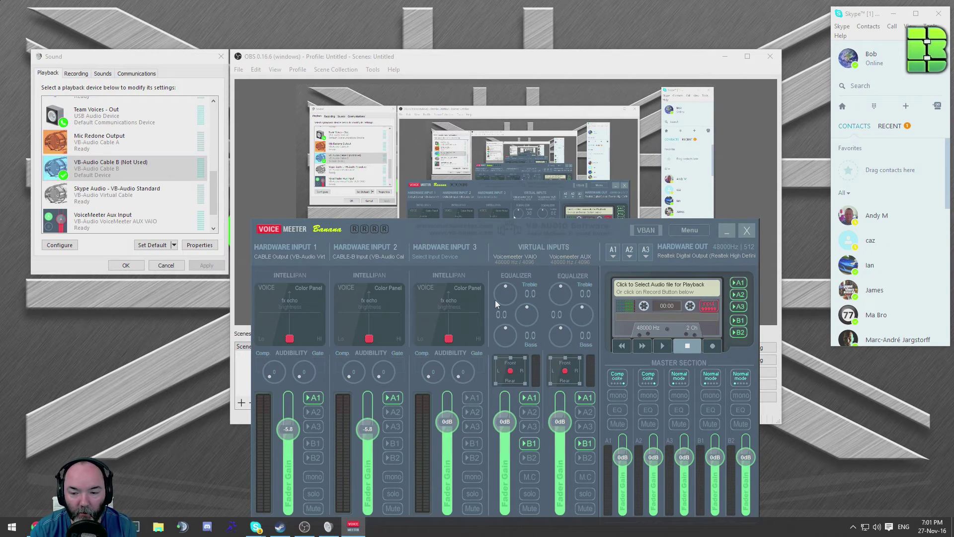
left_click(492, 57)
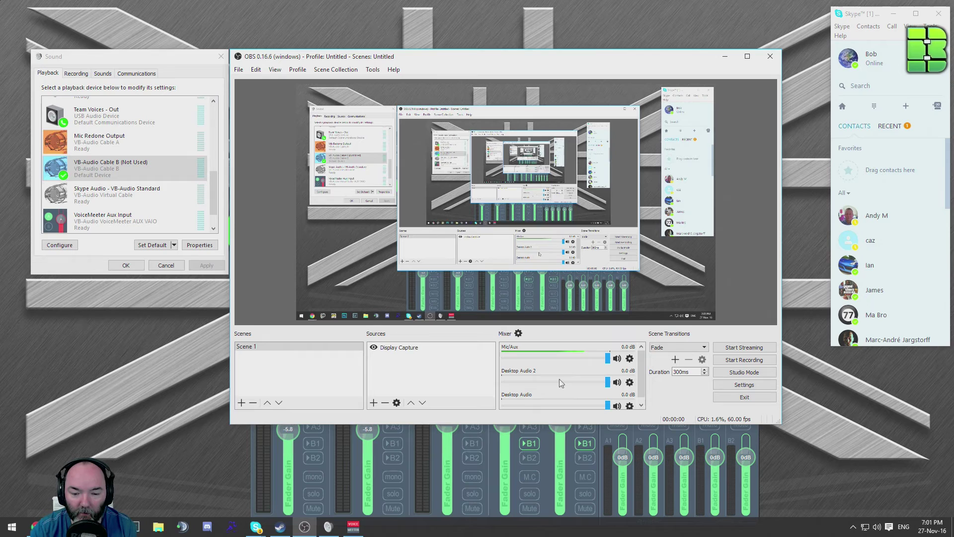
left_click(255, 456)
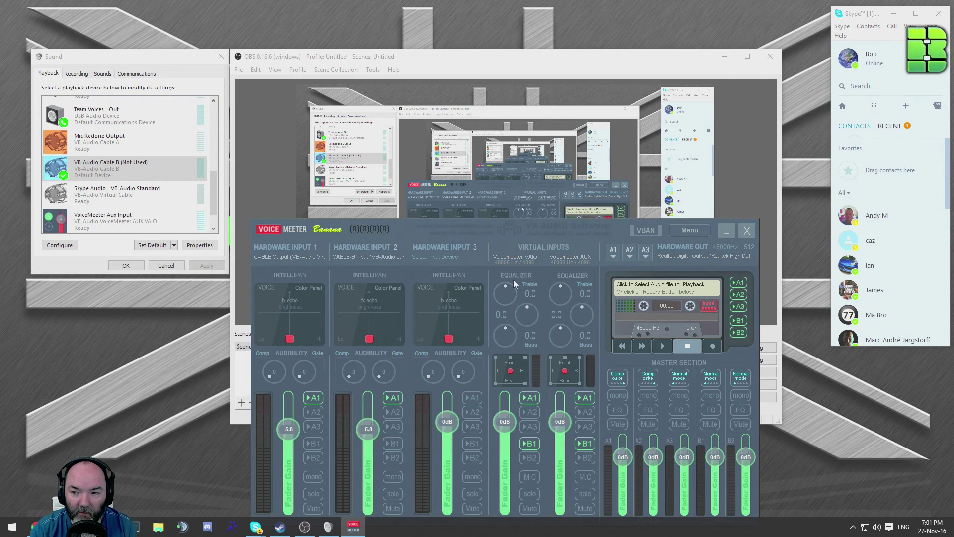